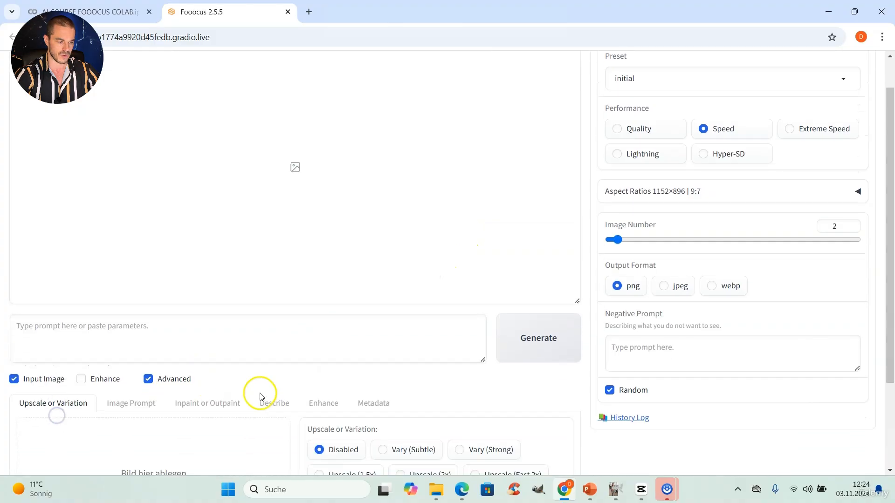
Minimize the two image viewers showing the example photo and the jacket
scroll(243, 368, "down", 3)
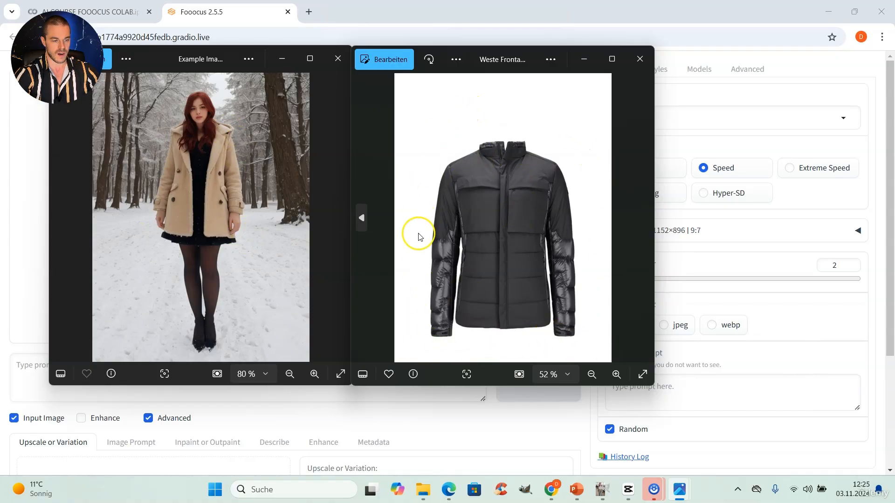
left_click(584, 59)
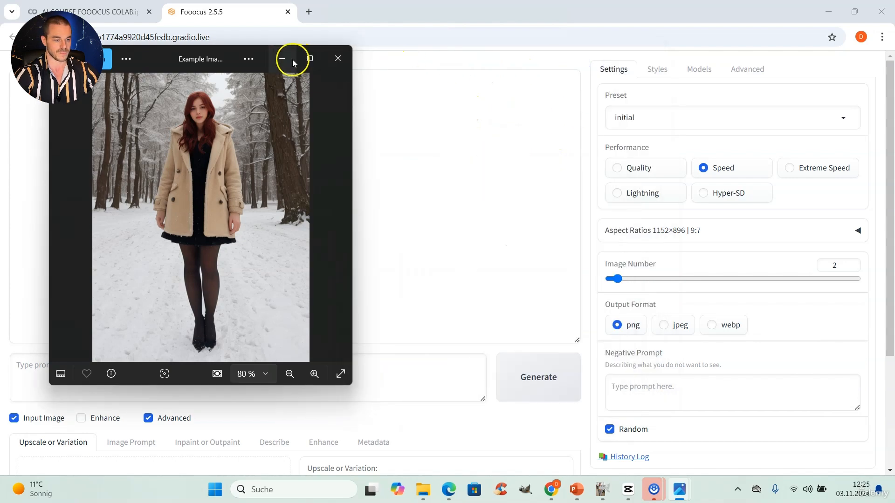
left_click(283, 58)
Load the Weste Frontal jacket image into the first Image Prompt slot from the Inpainting Clothing folder
scroll(252, 319, "down", 4)
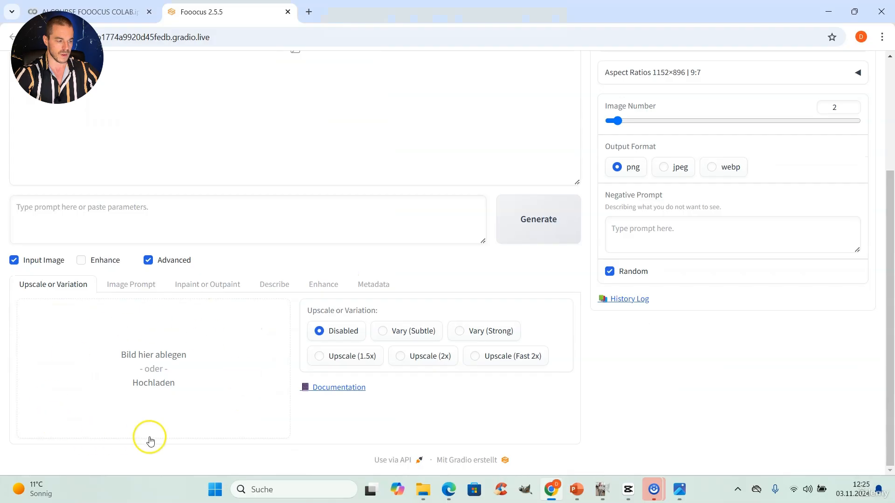
left_click(128, 288)
scroll(128, 307, "down", 3)
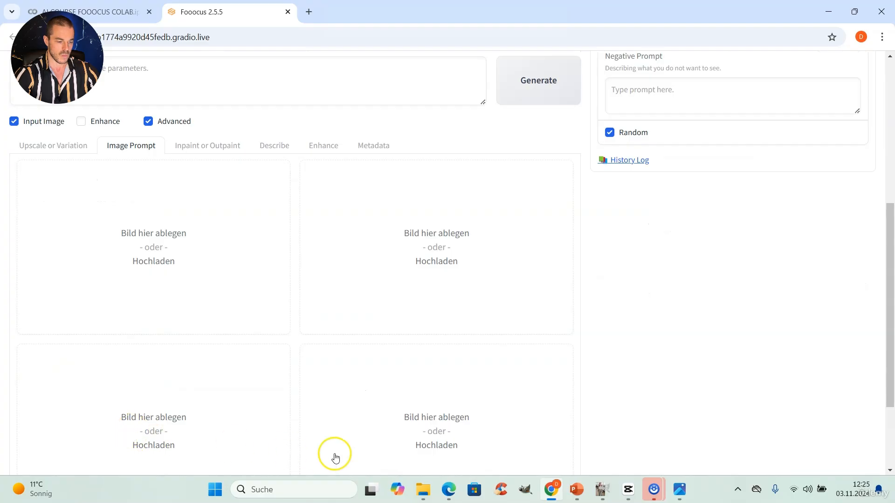
left_click(431, 493)
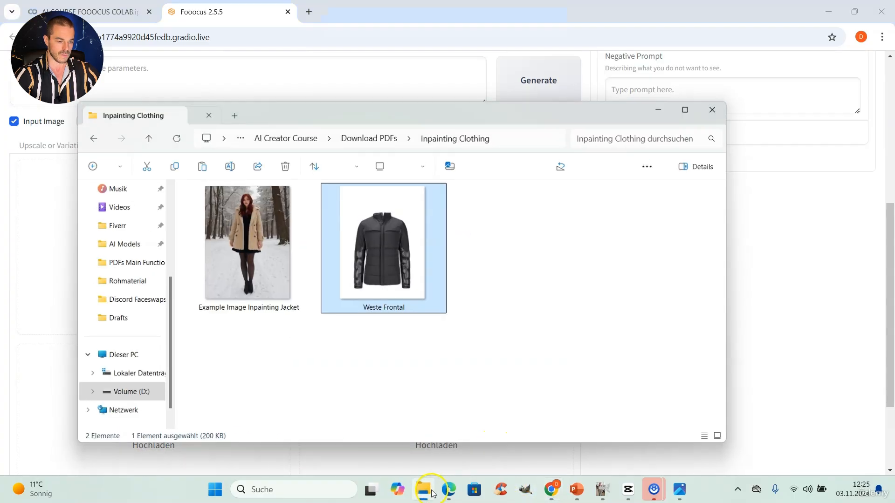
left_click_drag(362, 115, 561, 120)
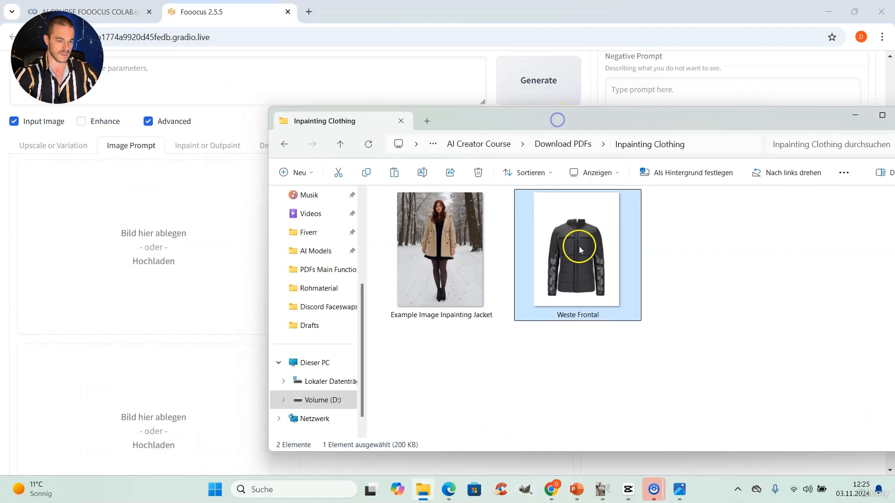
left_click_drag(611, 260, 180, 221)
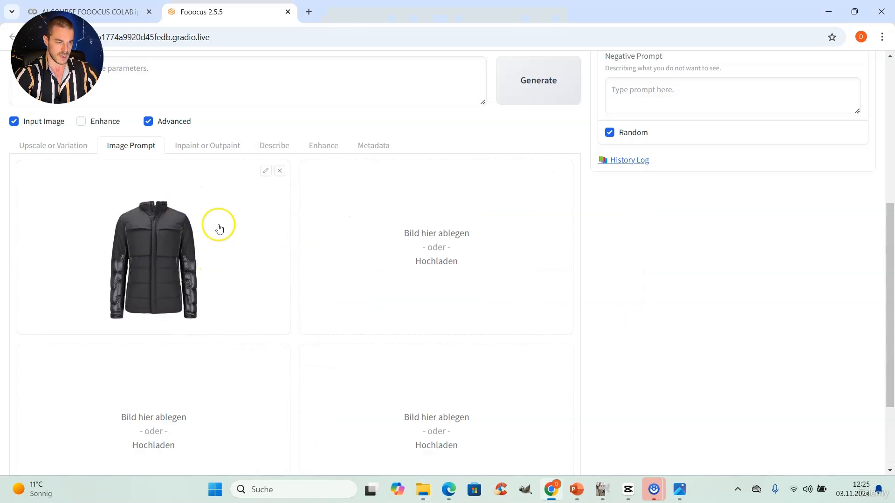
Load Example Image Inpainting Jacket into the Inpaint or Outpaint canvas
left_click(209, 154)
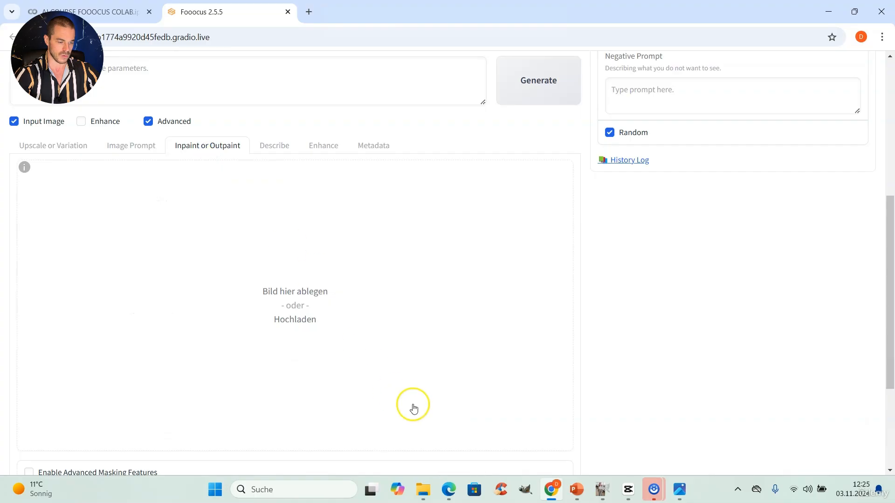
left_click(423, 489)
left_click_drag(446, 242, 225, 260)
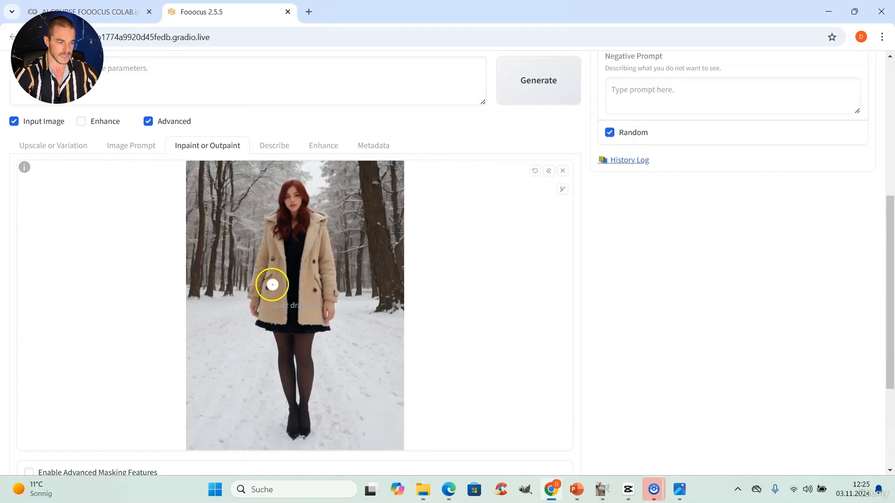
Paint an inpaint mask over the whole beige coat, including its collar and hem
scroll(272, 284, "up", 4)
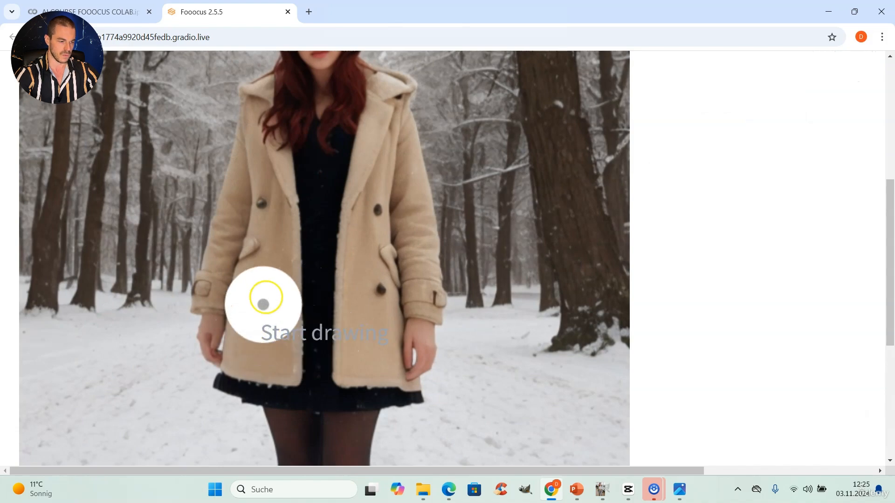
mouse_move(263, 304)
left_mouse_down()
mouse_move(260, 296)
mouse_move(220, 293)
mouse_move(266, 147)
mouse_move(266, 304)
left_mouse_up()
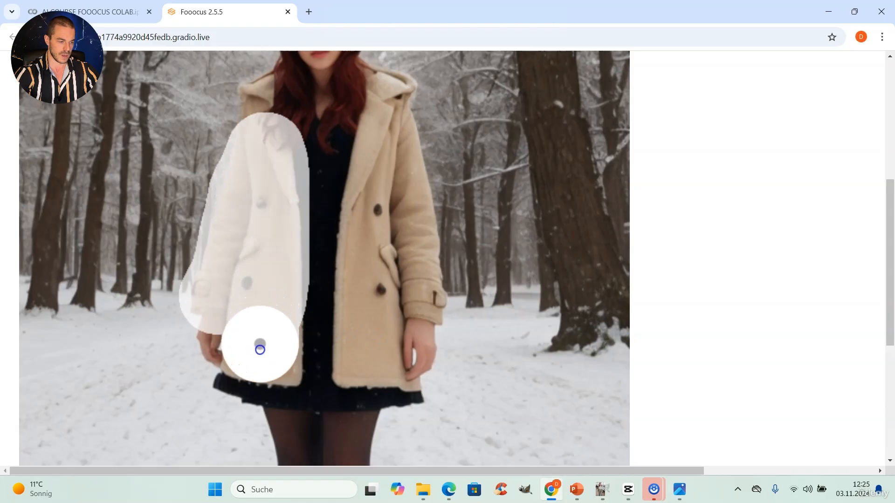
mouse_move(260, 349)
left_mouse_down()
mouse_move(362, 377)
mouse_move(383, 300)
mouse_move(413, 294)
mouse_move(411, 197)
mouse_move(396, 142)
mouse_move(385, 148)
mouse_move(376, 211)
mouse_move(336, 311)
mouse_move(325, 318)
mouse_move(335, 193)
mouse_move(323, 167)
left_mouse_up()
scroll(321, 233, "up", 2)
scroll(306, 256, "down", 5)
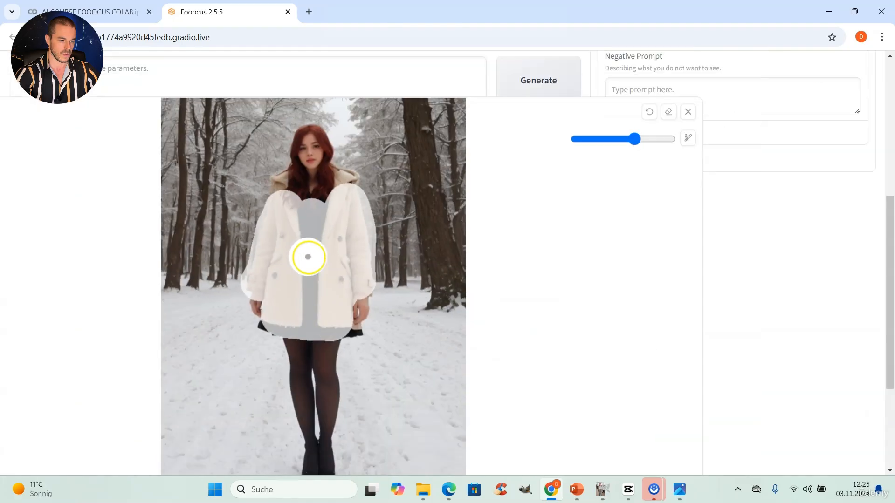
scroll(303, 168, "up", 3)
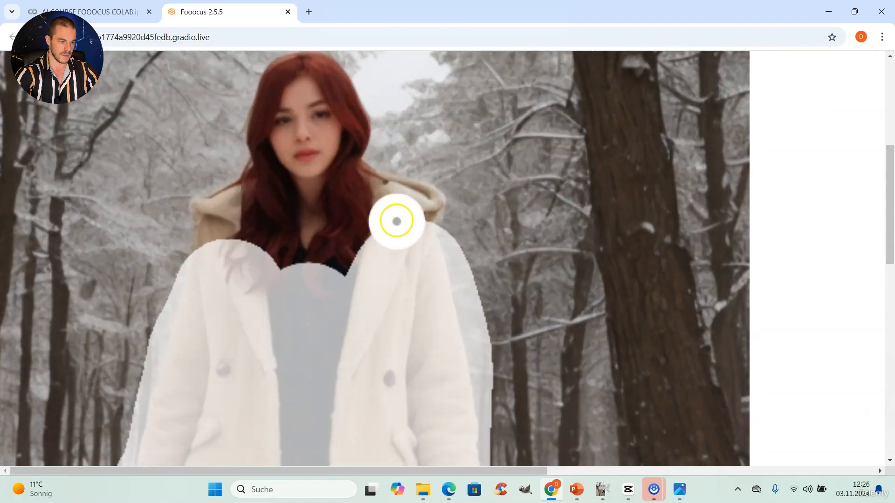
mouse_move(396, 221)
left_mouse_down()
mouse_move(377, 180)
mouse_move(397, 222)
mouse_move(418, 204)
mouse_move(431, 215)
mouse_move(434, 265)
left_mouse_up()
mouse_move(197, 282)
left_mouse_down()
mouse_move(229, 201)
mouse_move(226, 241)
mouse_move(256, 288)
mouse_move(310, 298)
mouse_move(326, 289)
mouse_move(283, 288)
left_mouse_up()
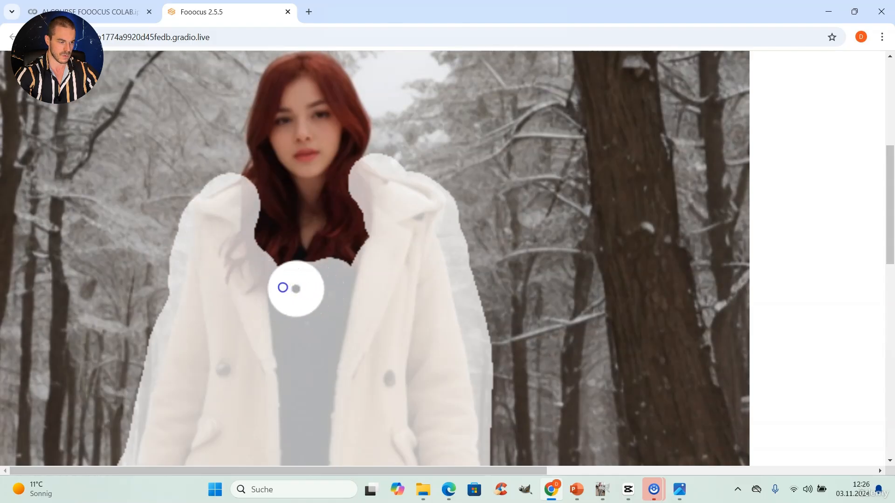
scroll(239, 251, "down", 4, "ctrl")
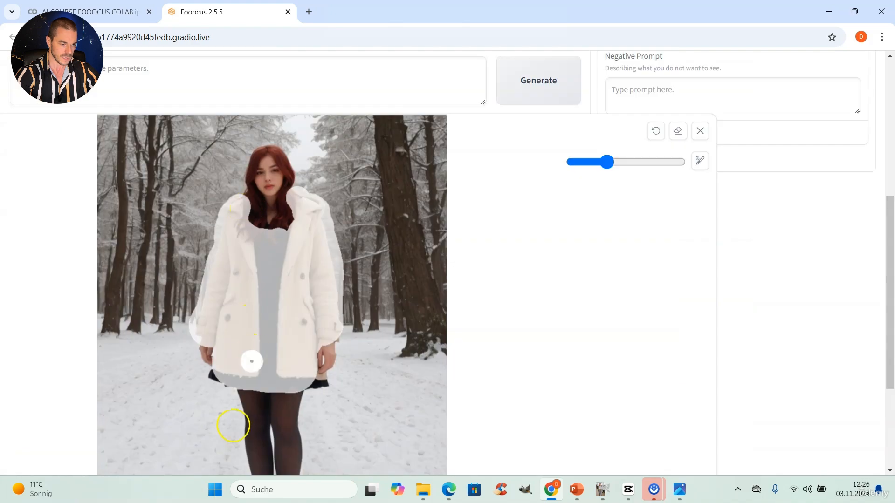
scroll(226, 414, "up", 4, "ctrl")
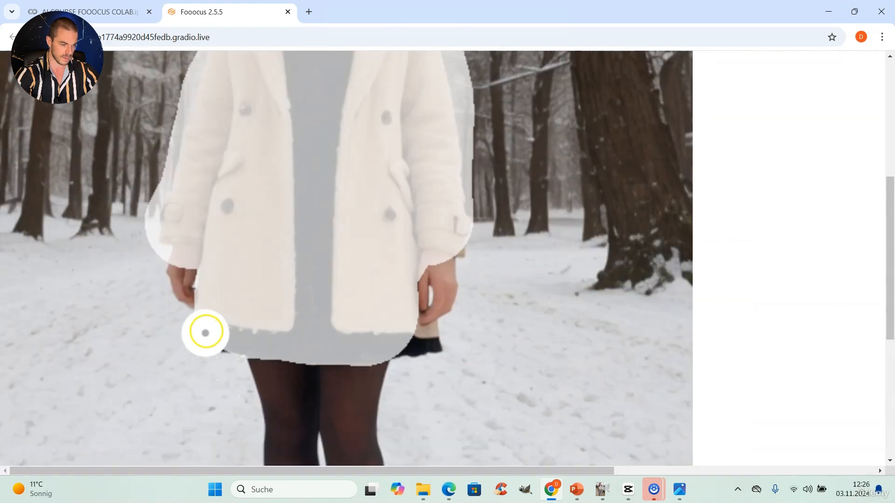
left_click_drag(205, 333, 378, 343)
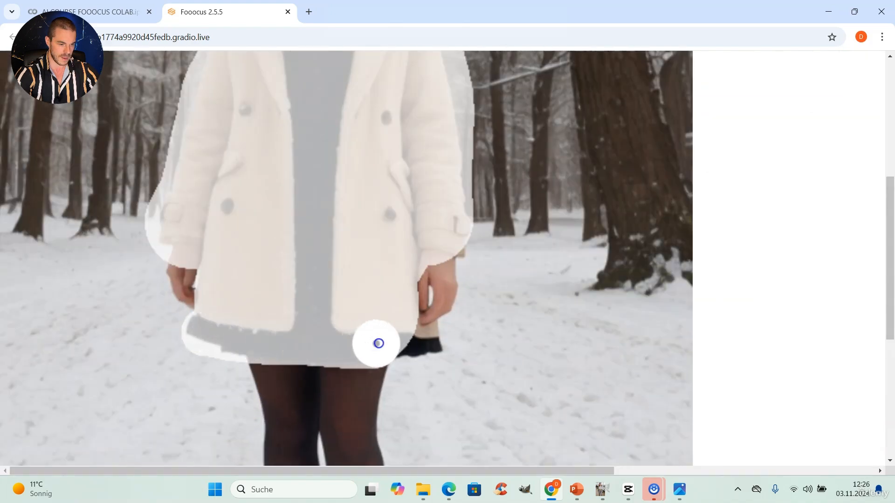
scroll(401, 349, "up", 3, "ctrl")
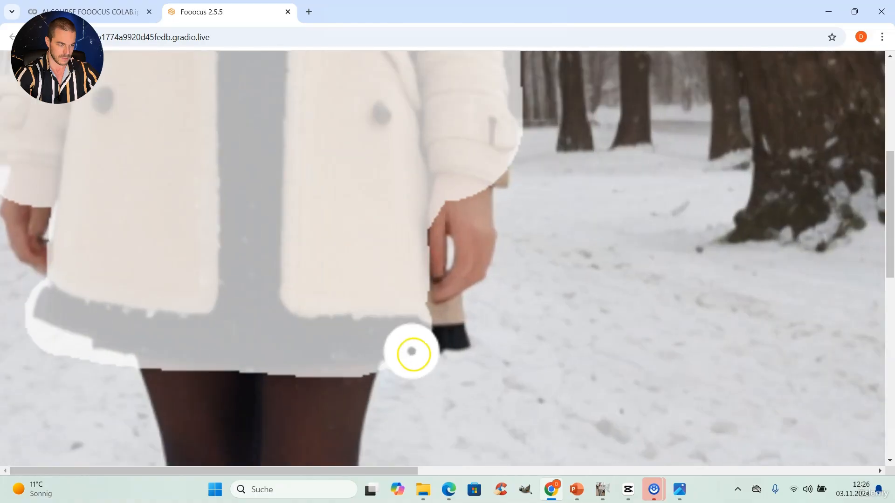
mouse_move(444, 330)
left_mouse_down()
mouse_move(451, 324)
mouse_move(439, 331)
left_mouse_up()
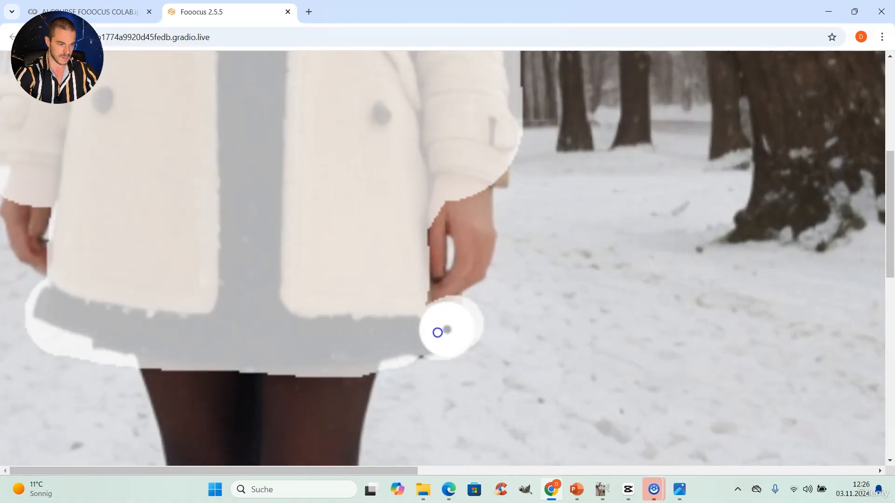
scroll(323, 304, "down", 5, "ctrl")
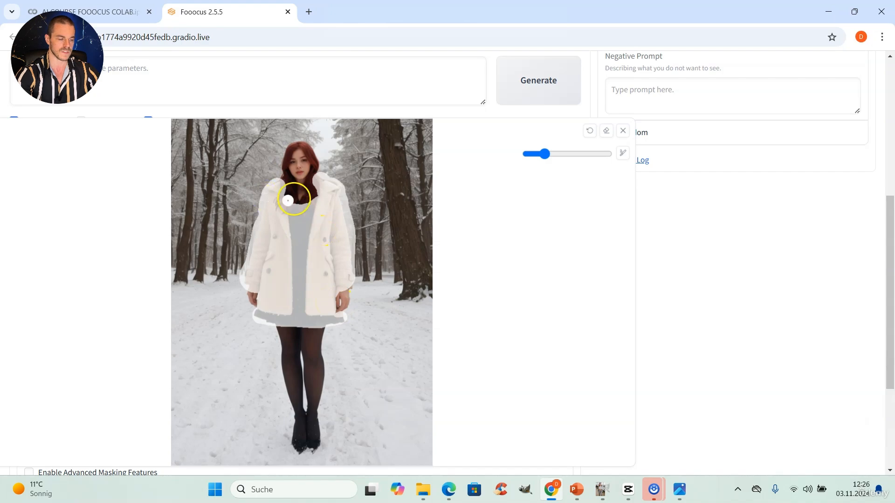
scroll(314, 227, "down", 3)
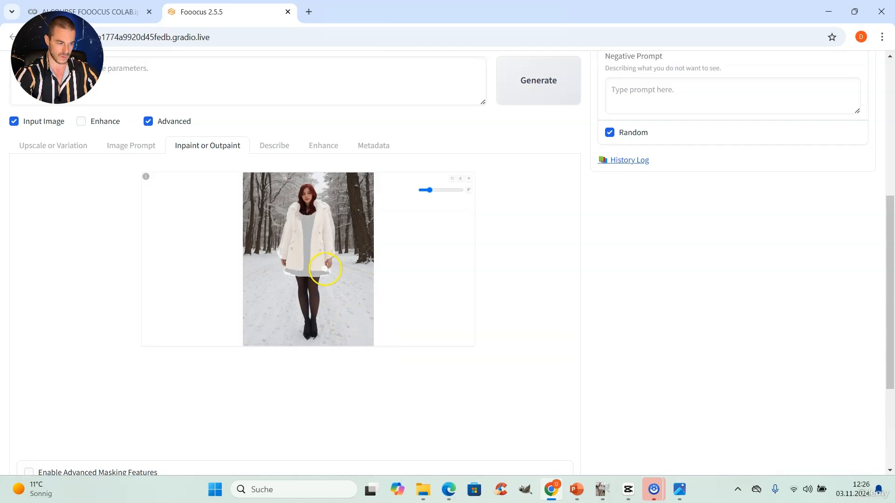
Enter the prompt 'a girl wearing a short black winter jacket'
scroll(140, 210, "up", 1)
left_click(128, 143)
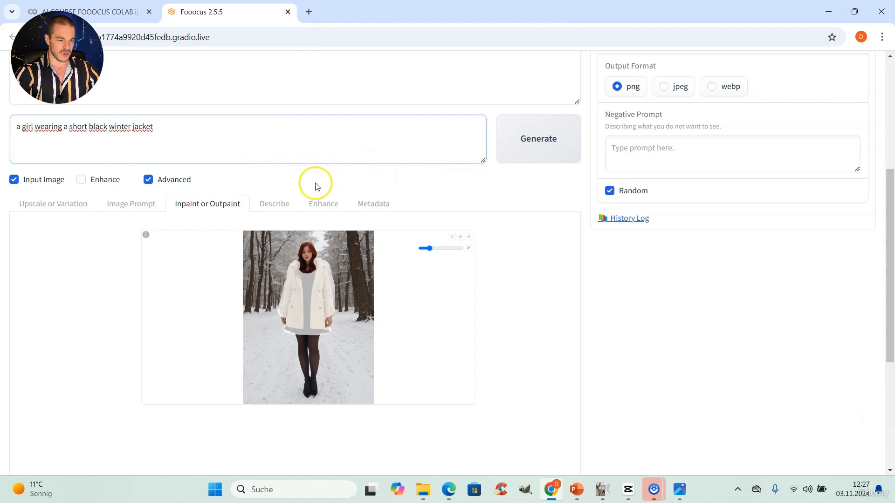
Set the inpaint method to Inpaint or Outpaint (default)
scroll(326, 207, "down", 5)
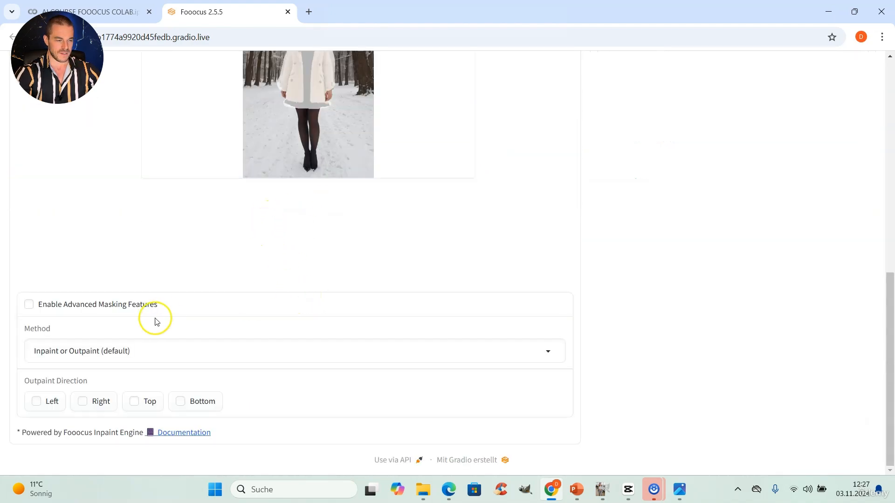
left_click(154, 351)
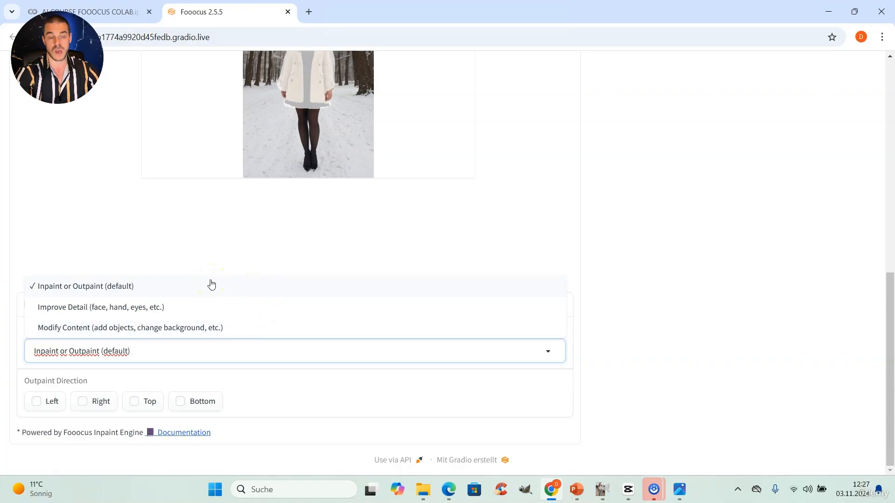
left_click(104, 282)
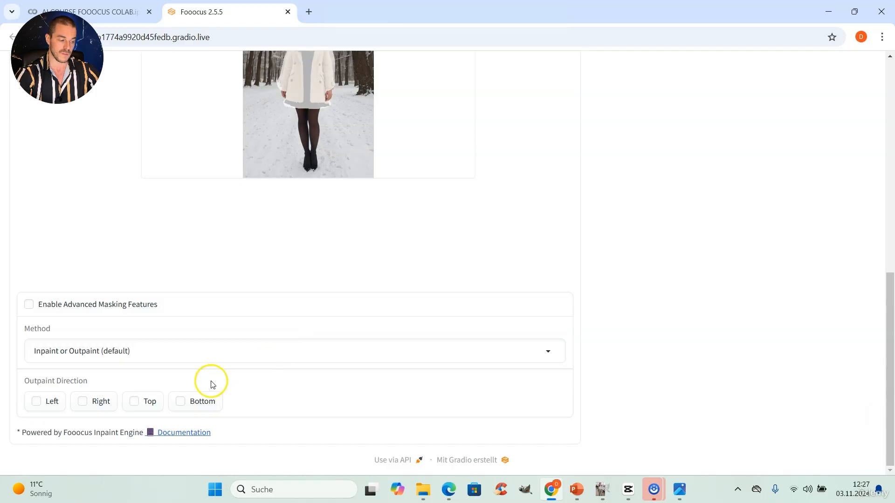
Set the output format to jpeg and the image number to 1
scroll(494, 324, "up", 5)
scroll(555, 320, "up", 5)
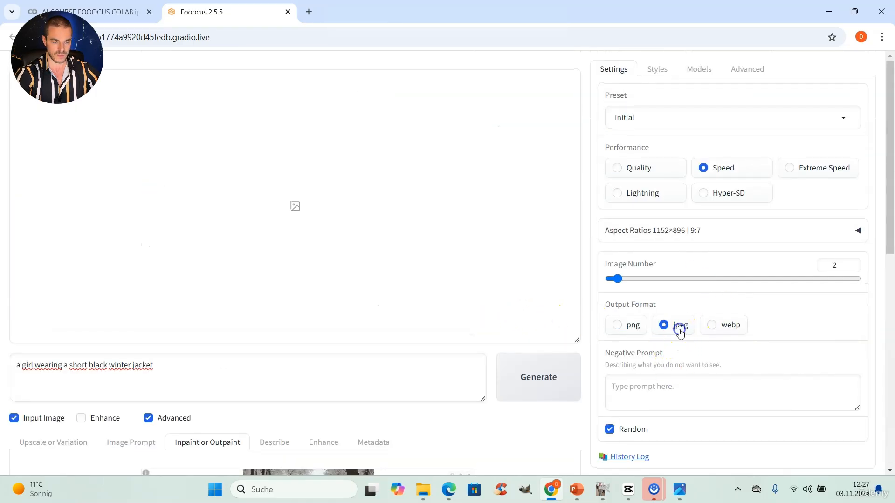
left_click(851, 268)
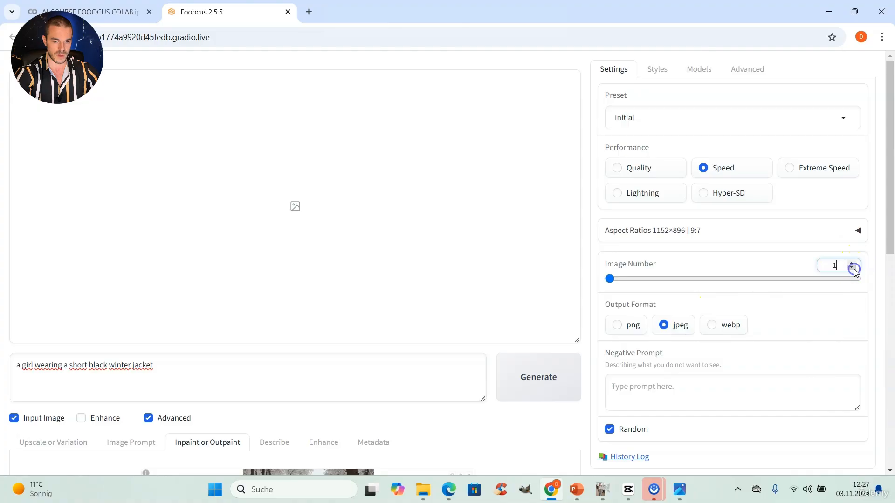
Switch the performance setting to Quality
scroll(549, 347, "down", 4)
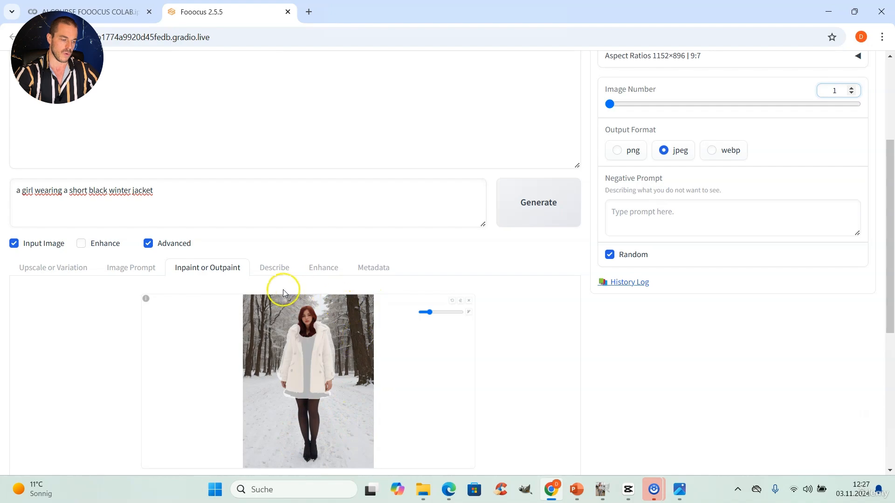
scroll(409, 343, "up", 4)
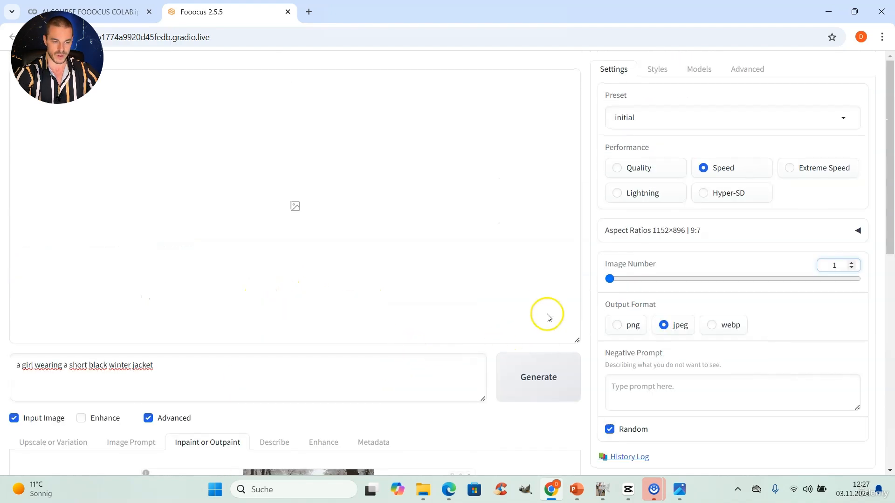
left_click(620, 170)
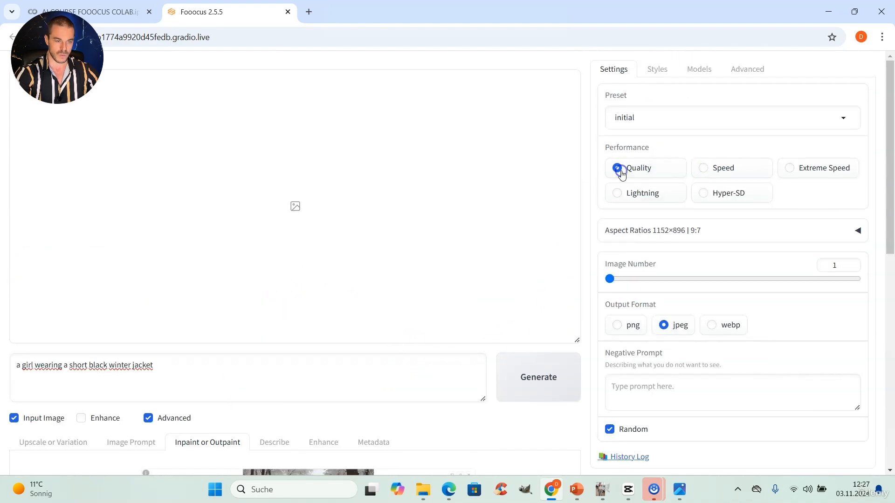
Change the base model to realismEngineSDXL_v30VAE.safetensors
left_click(696, 71)
left_click(706, 113)
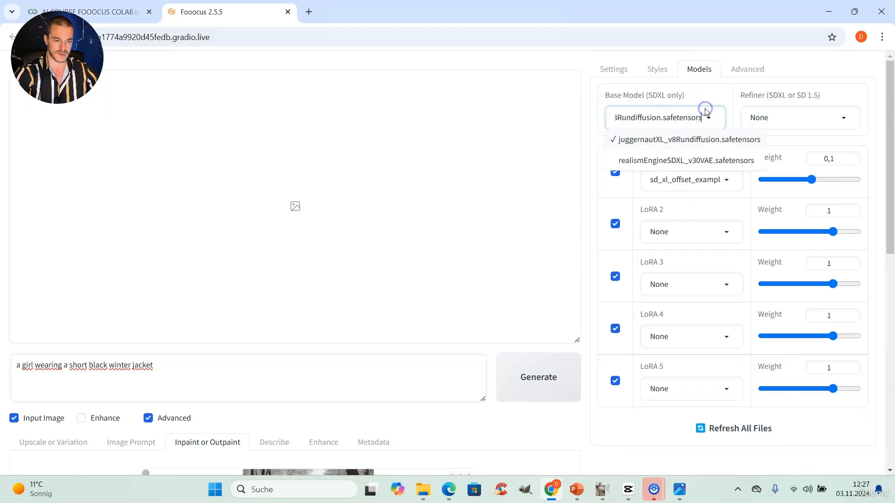
left_click(720, 157)
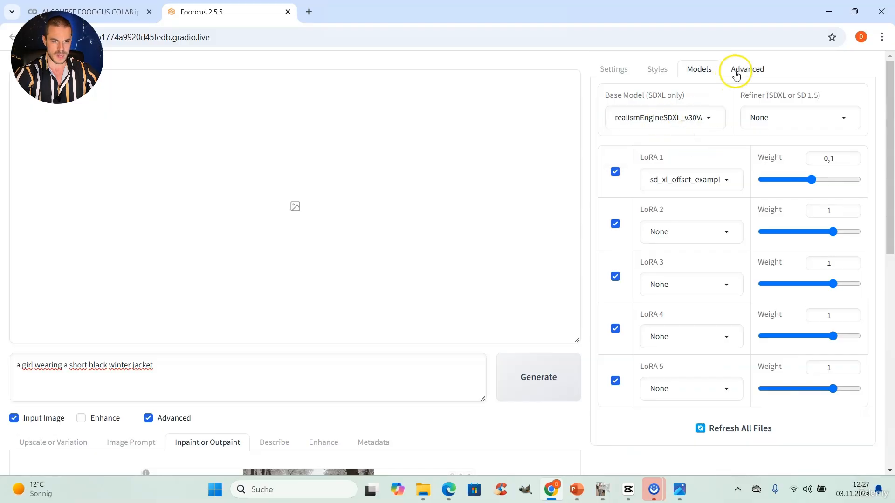
Enable Mixing Image Prompt and Inpaint in the advanced Control settings
left_click(740, 72)
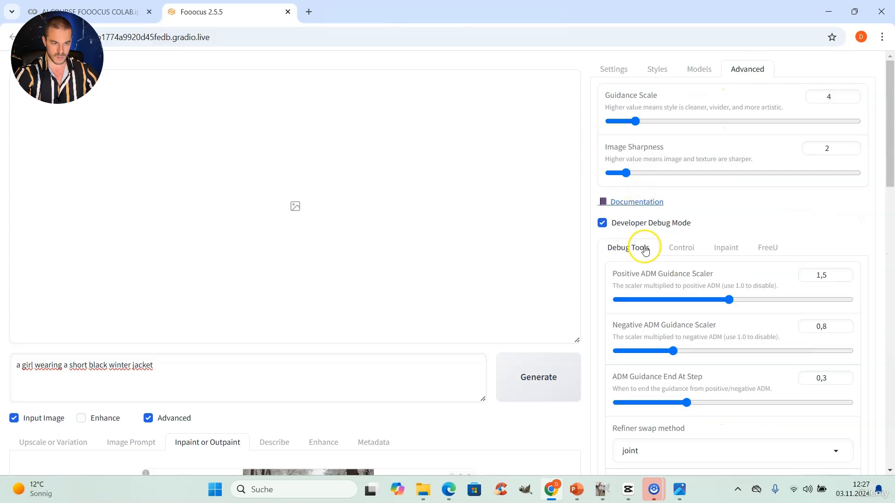
left_click(677, 251)
scroll(652, 332, "down", 1)
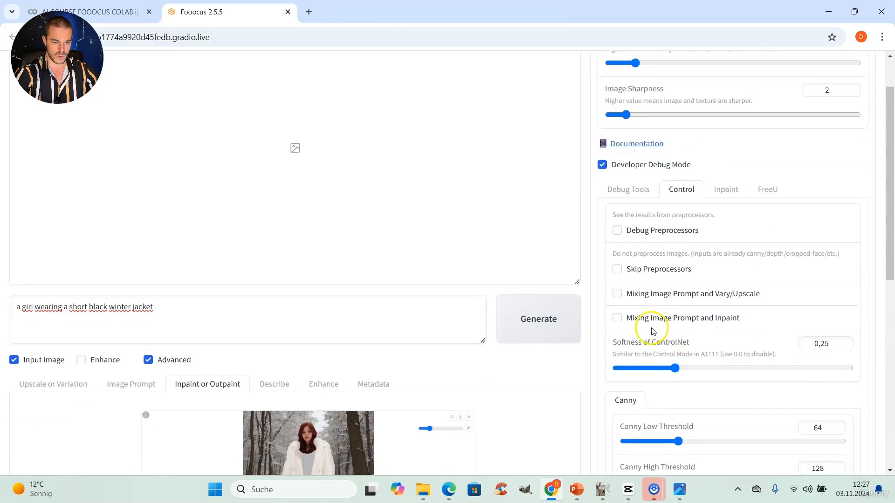
scroll(630, 328, "down", 2)
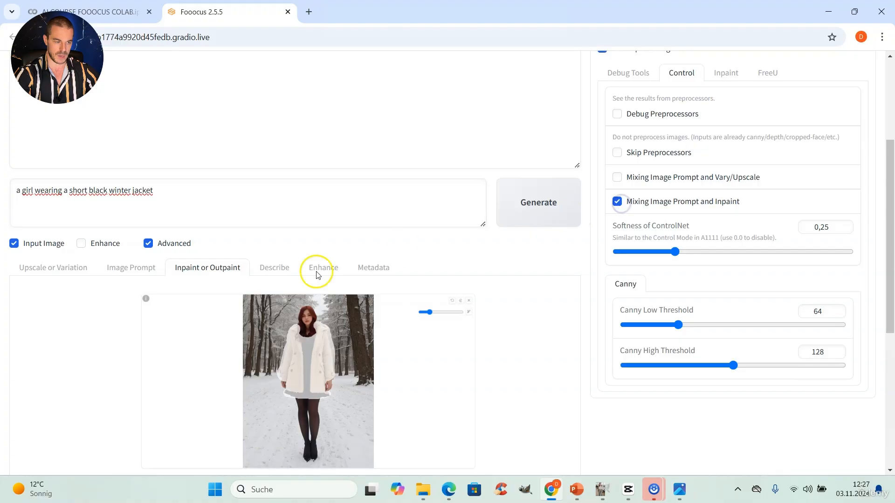
Review the image prompt and inpaint inputs, then generate the inpainted image with the black jacket prompt
left_click(147, 276)
scroll(219, 265, "down", 2)
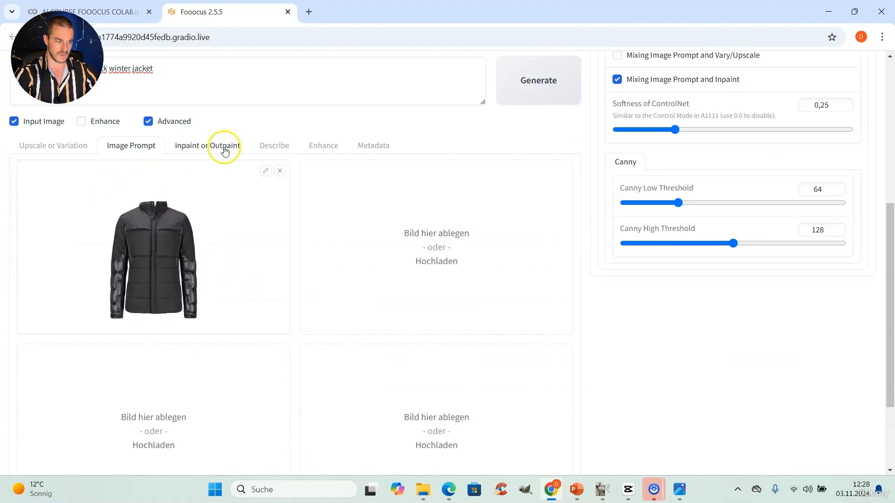
left_click(225, 145)
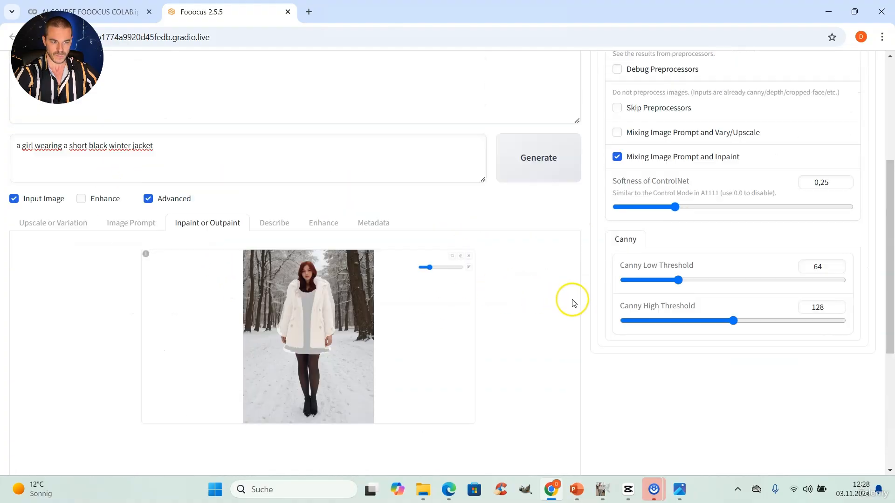
scroll(573, 301, "up", 4)
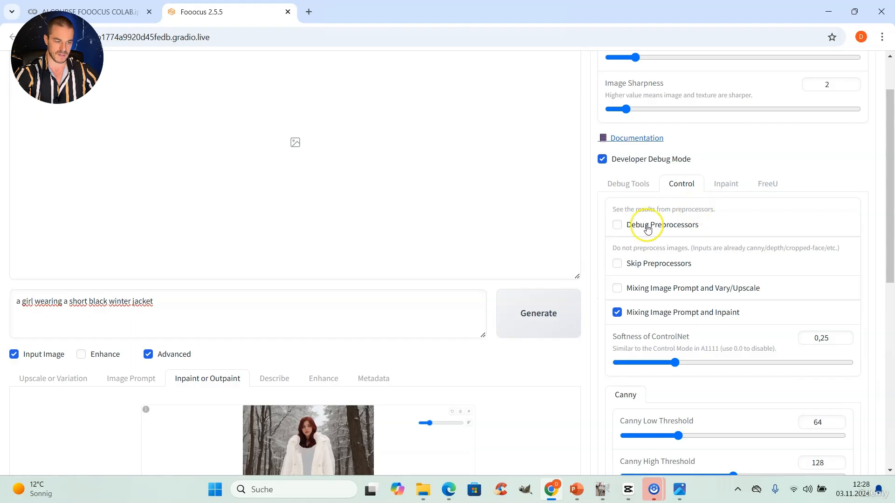
scroll(522, 372, "up", 1)
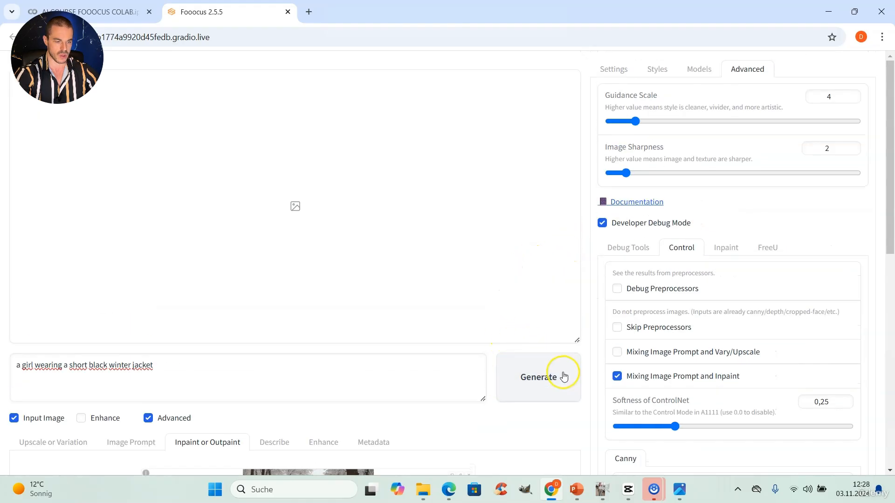
left_click(543, 377)
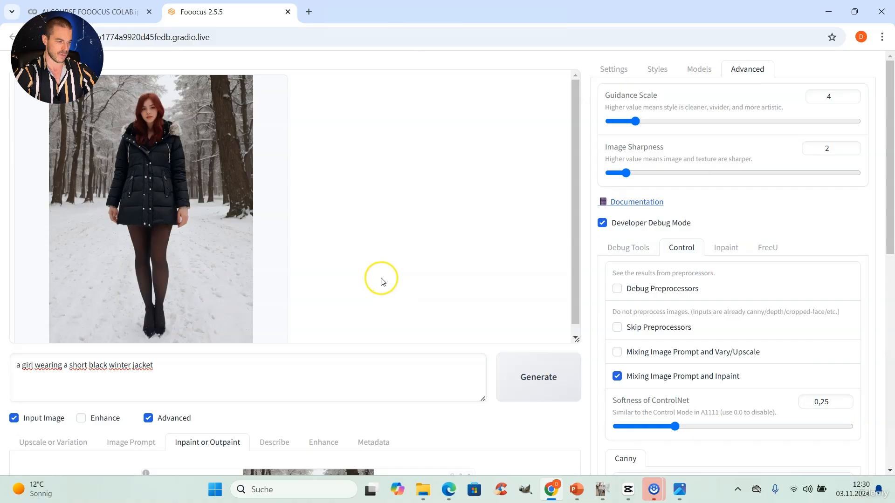
Open the generated image at full size to inspect the new jacket, then close the preview
left_click(251, 207)
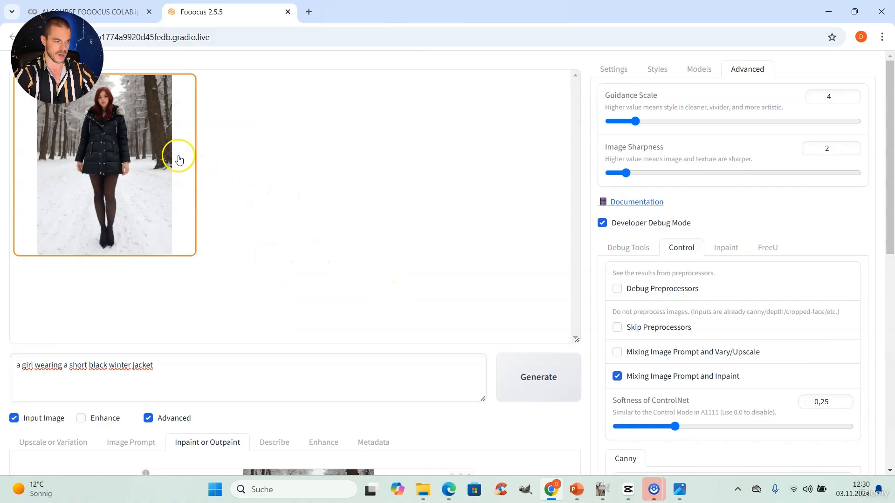
left_click(160, 156)
left_click(255, 156)
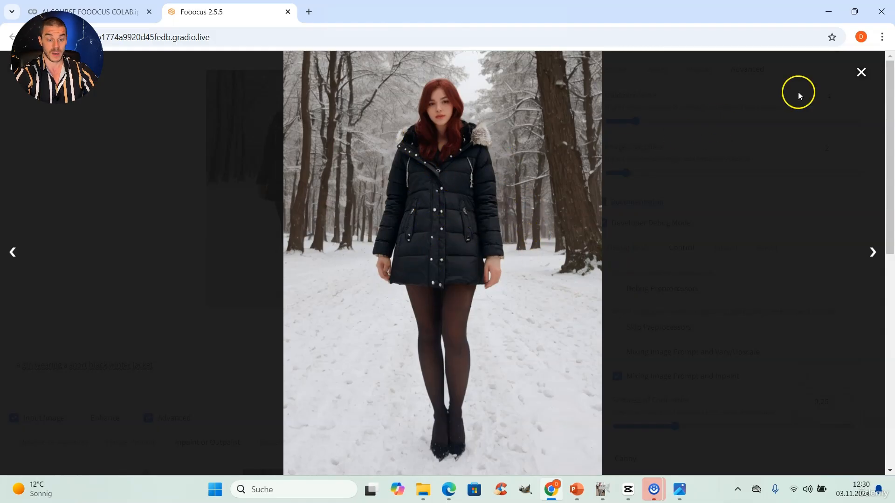
left_click(861, 72)
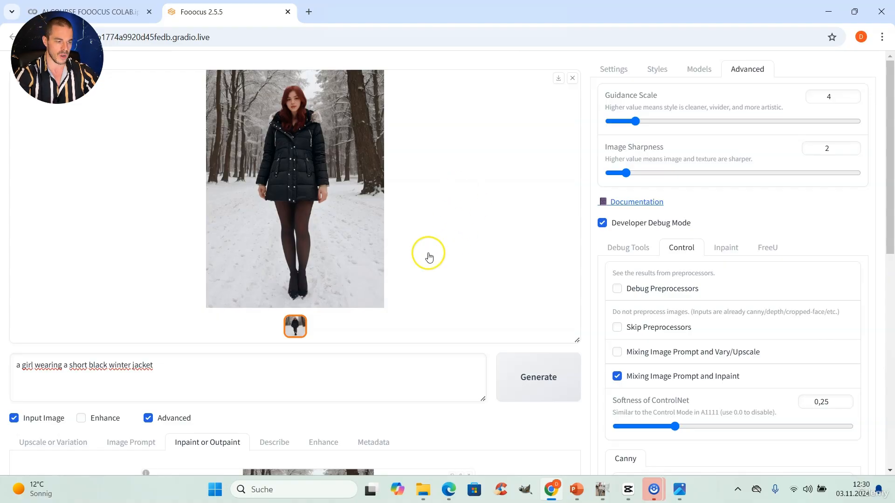
Enable the advanced image prompt options and set the jacket image's Weight to 0.9 and Stop At to 0.8
scroll(388, 304, "down", 5)
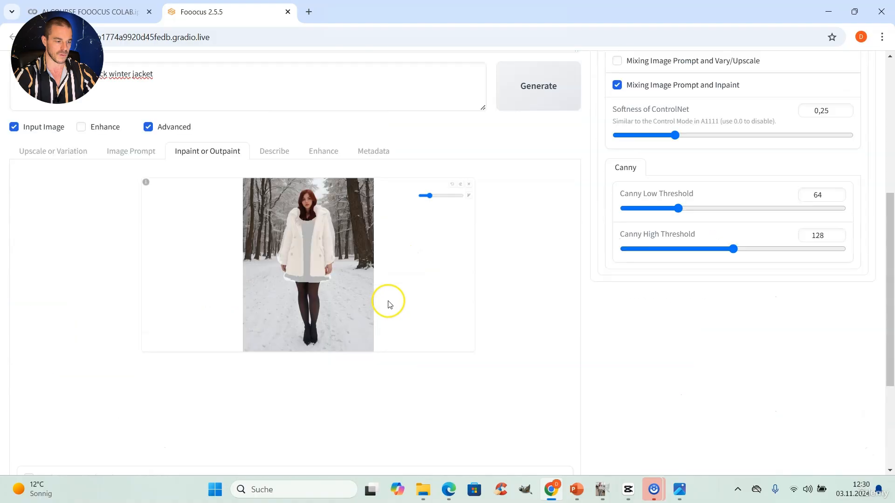
left_click(137, 153)
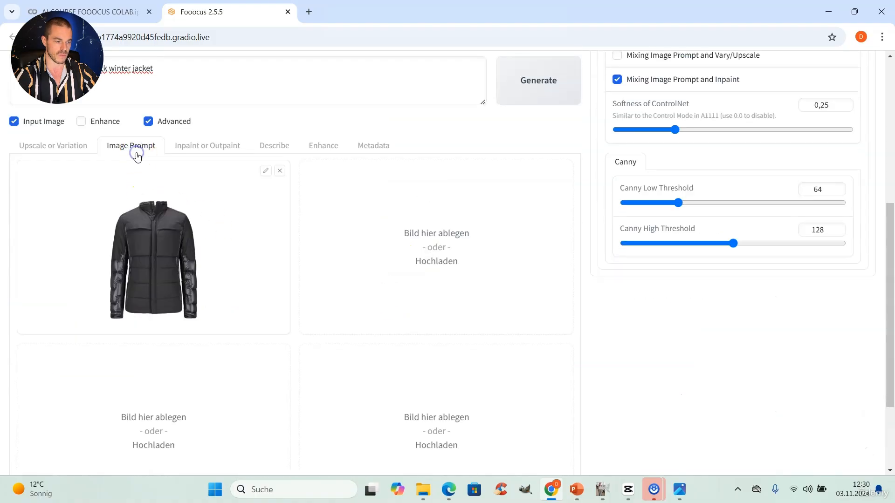
scroll(10, 399, "down", 2)
left_click(22, 412)
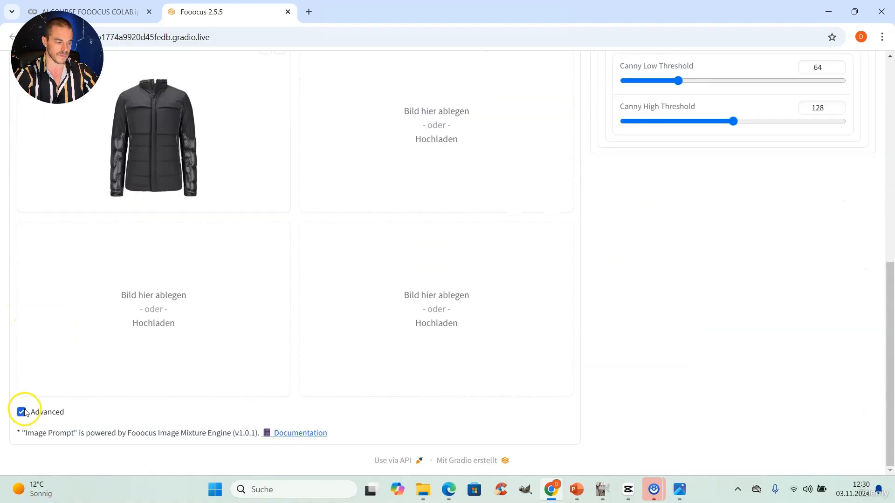
scroll(84, 405, "up", 2)
scroll(200, 373, "down", 1)
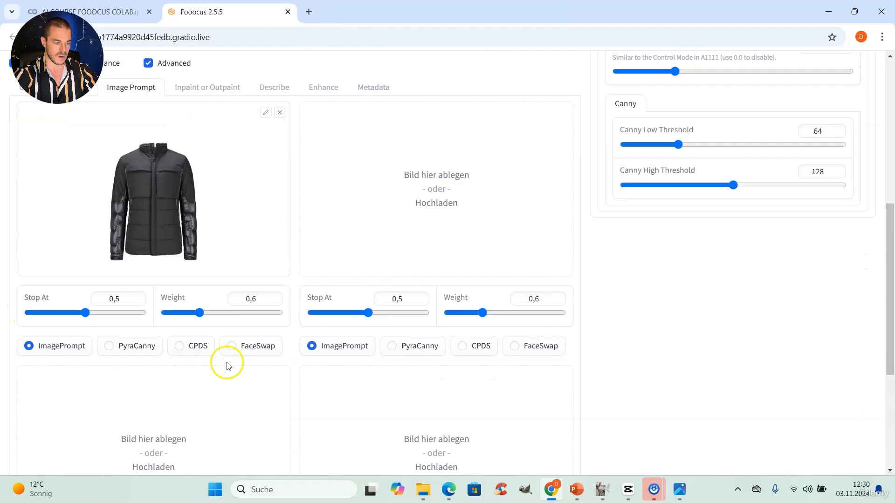
double_click(254, 298)
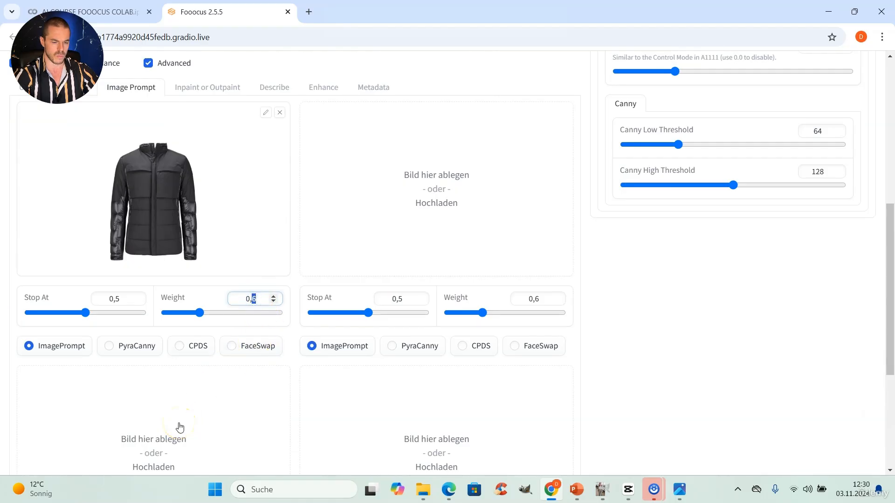
type("9")
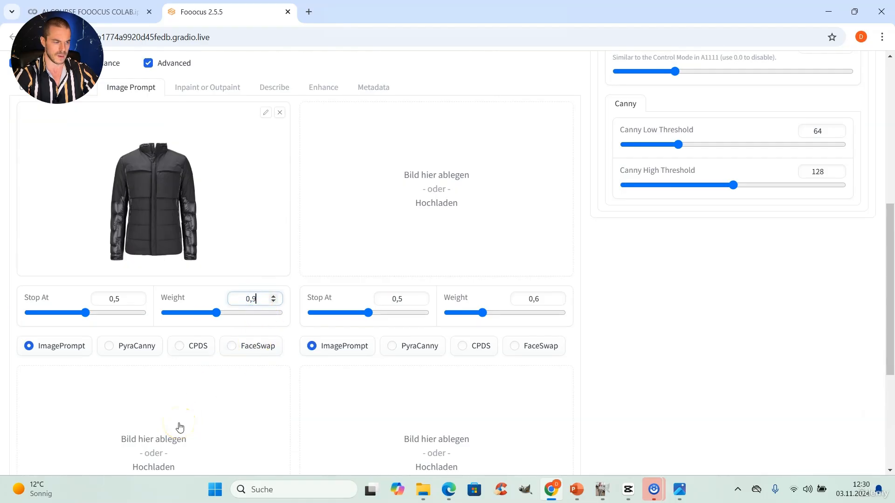
double_click(117, 298)
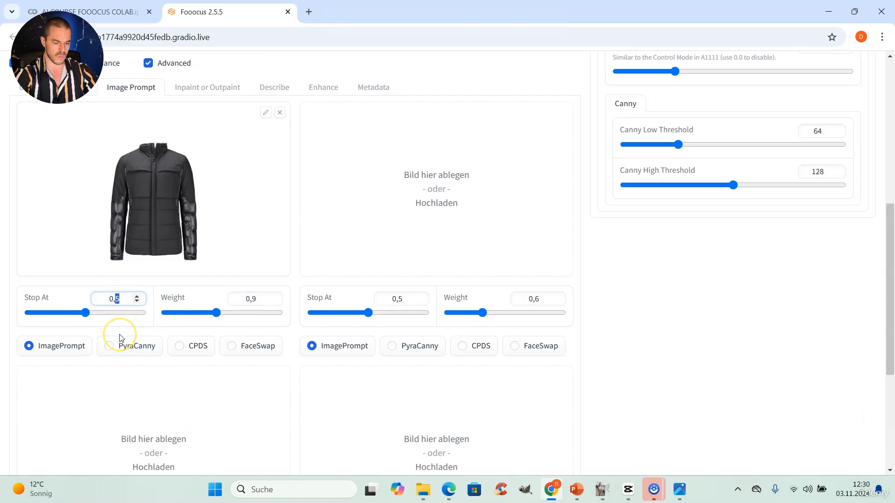
type("8")
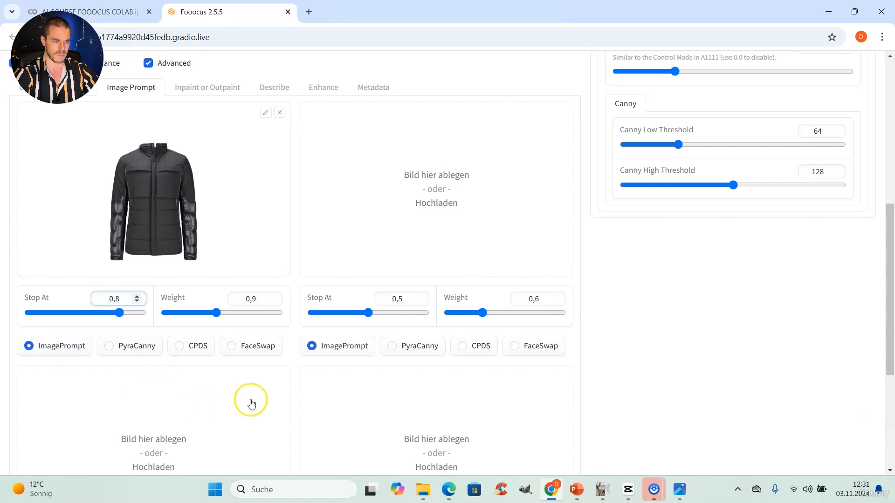
Generate a new inpainted image with the adjusted image prompt settings
scroll(251, 404, "up", 5)
scroll(254, 400, "down", 2)
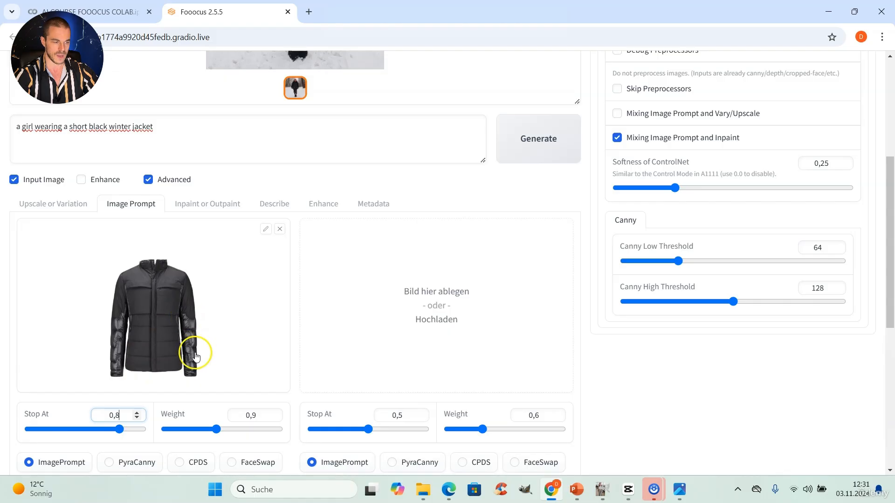
scroll(187, 359, "up", 5)
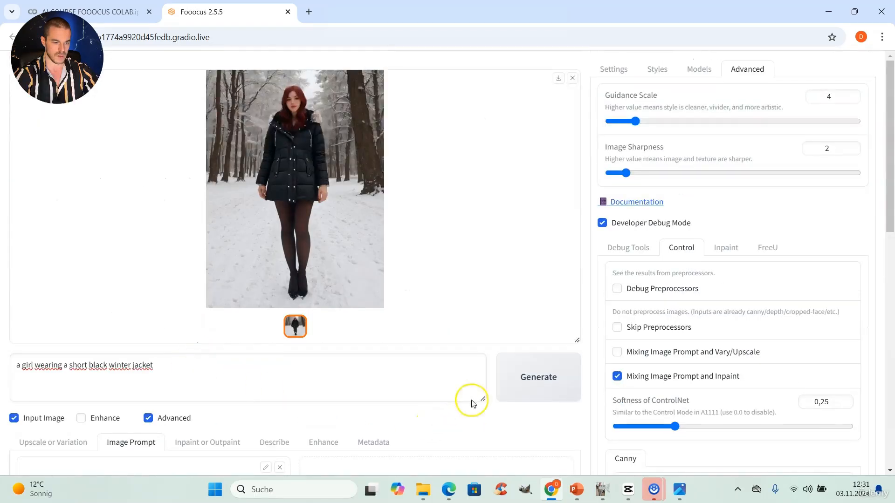
left_click(548, 382)
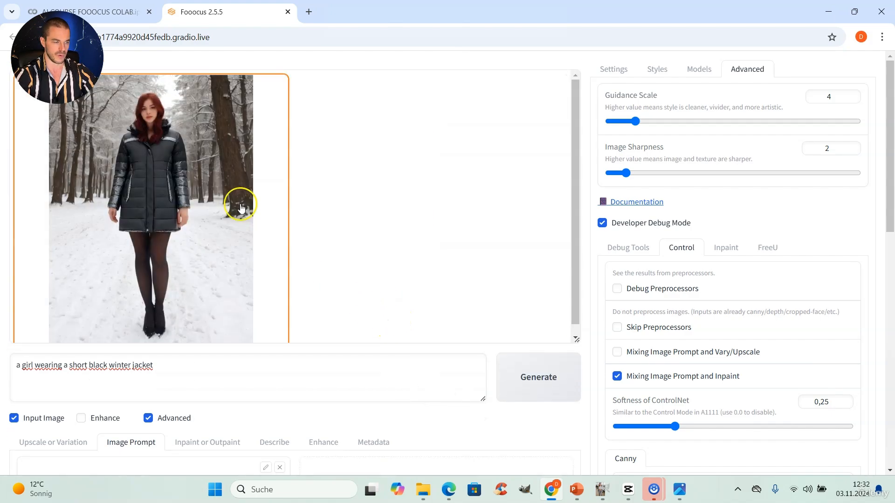
Compare the new result at full size with the reference jacket photo, then close both viewers
left_click(191, 190)
left_click(299, 177)
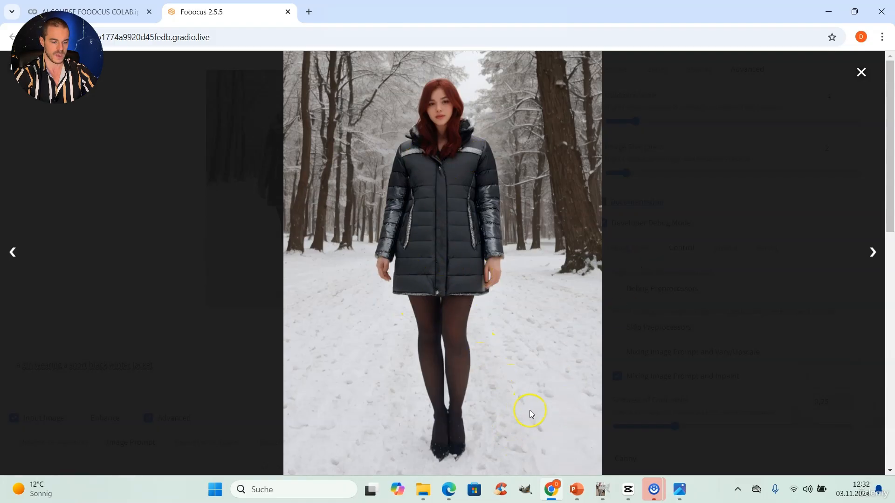
mouse_move(682, 487)
left_click(704, 437)
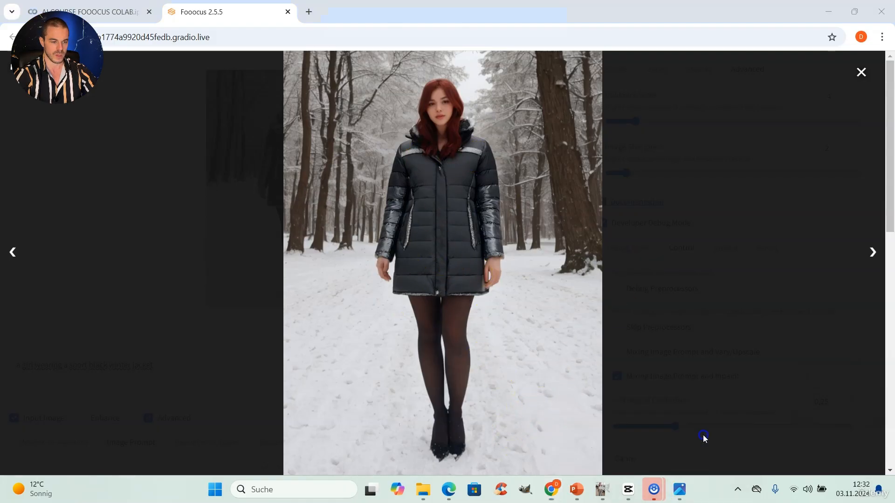
left_click_drag(565, 72, 232, 69)
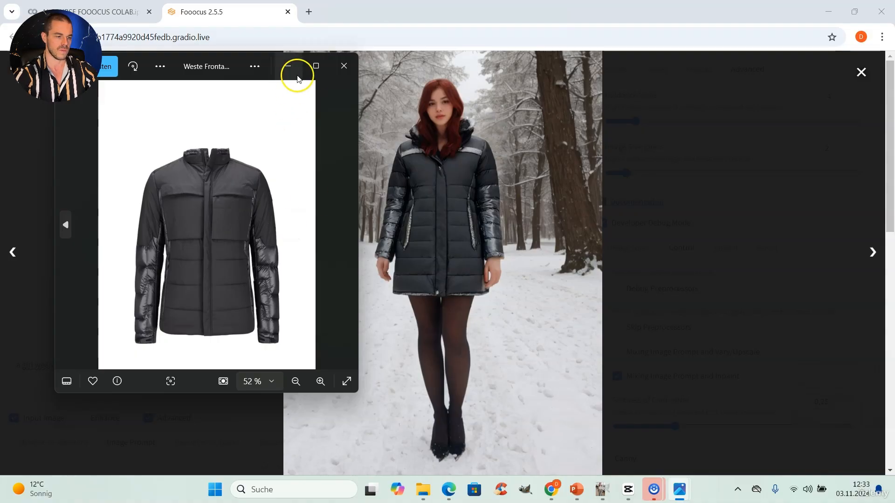
left_click(343, 67)
left_click(861, 73)
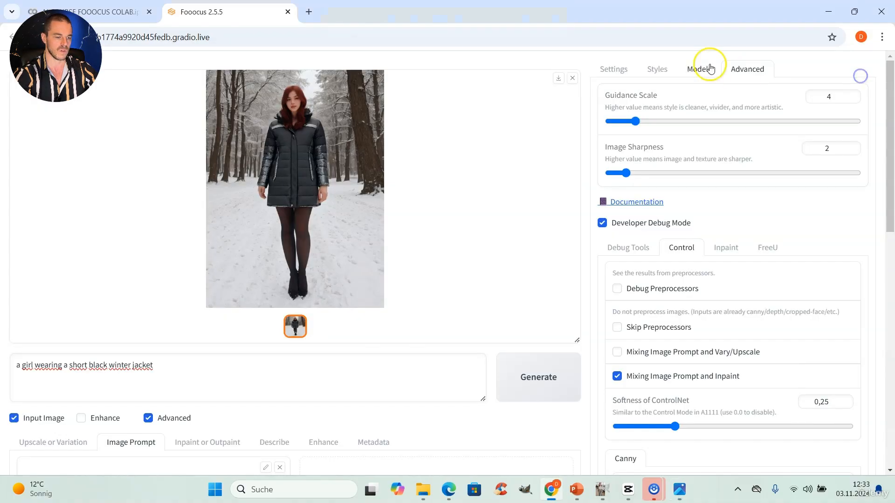
Set the inpaint method to Modify Content (add objects, change background, etc.)
scroll(363, 377, "down", 3)
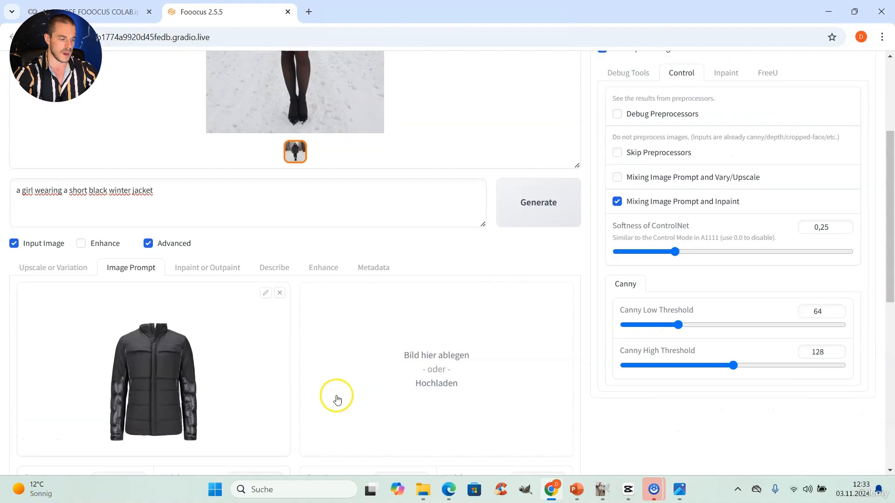
scroll(201, 345, "down", 3)
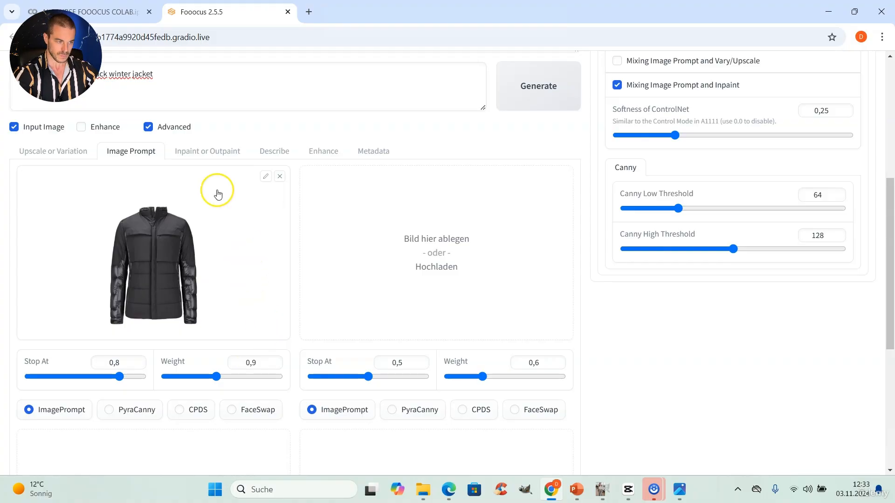
left_click(213, 156)
scroll(200, 308, "down", 3)
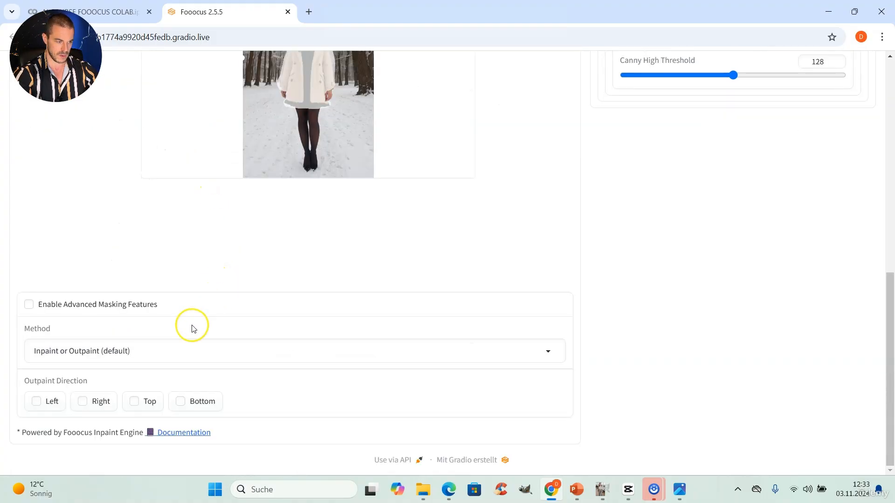
left_click(142, 355)
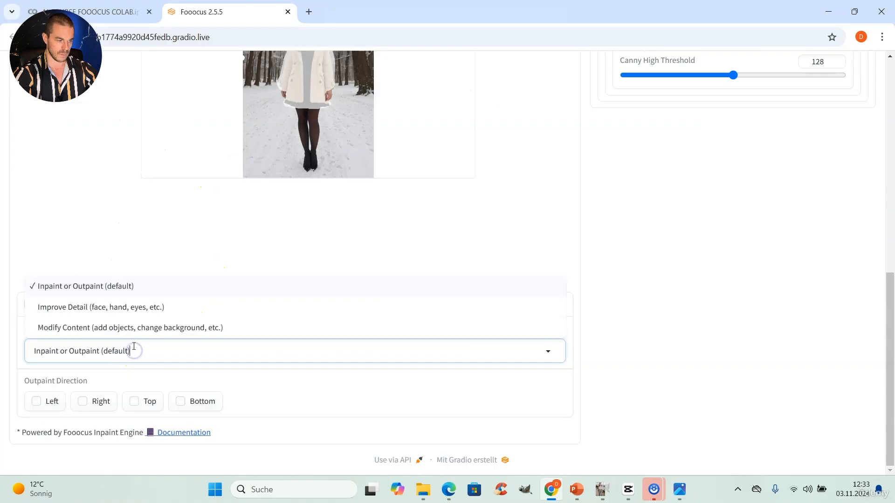
left_click(132, 329)
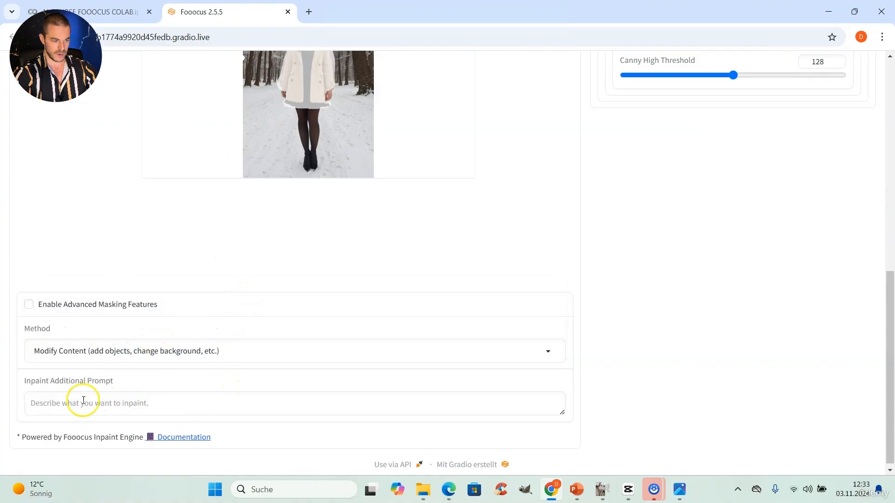
Clear the main prompt and paste the copied description into the Inpaint Additional Prompt field
scroll(121, 395, "up", 9)
left_click(91, 306)
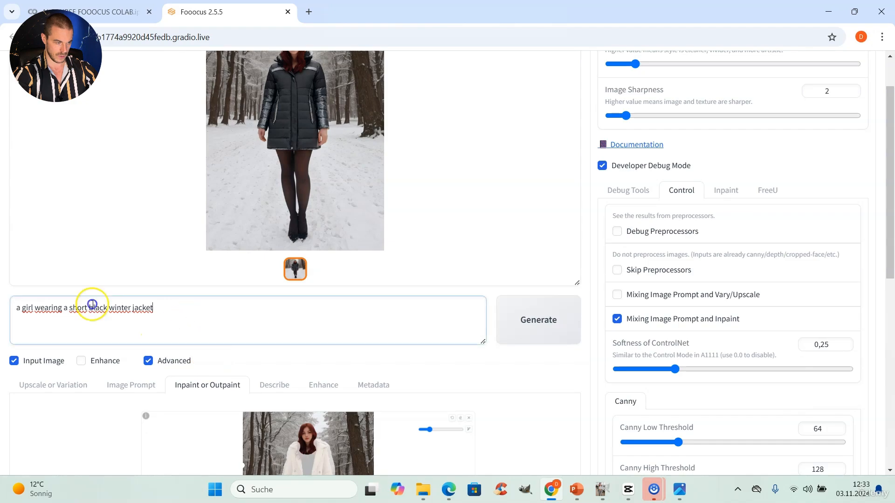
key("ctrl+a")
key("ctrl+c")
key("BackSpace")
scroll(164, 346, "down", 9)
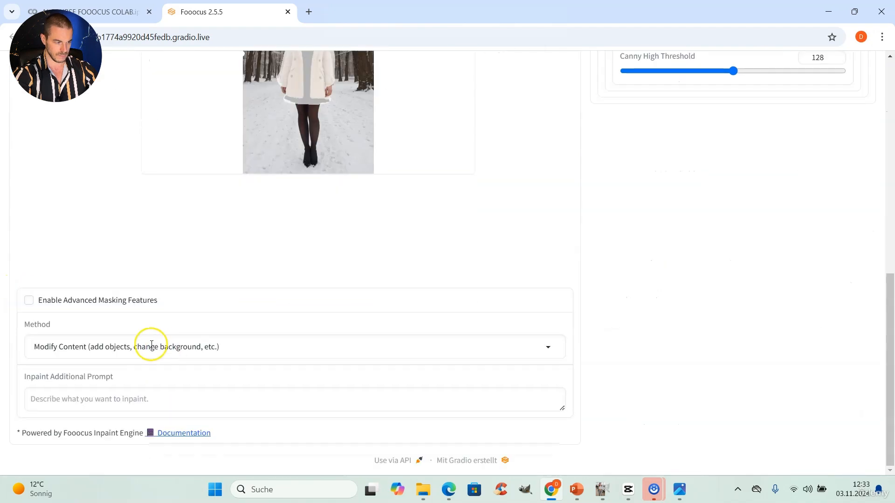
left_click(137, 392)
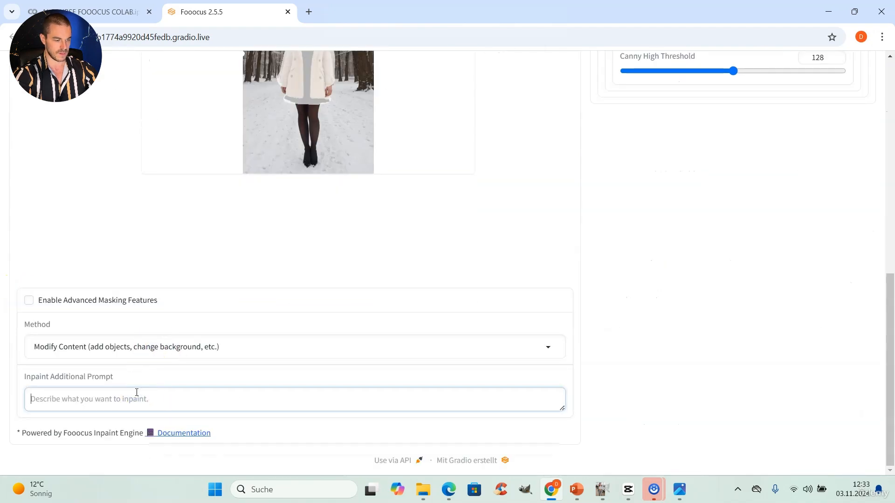
left_click(142, 394)
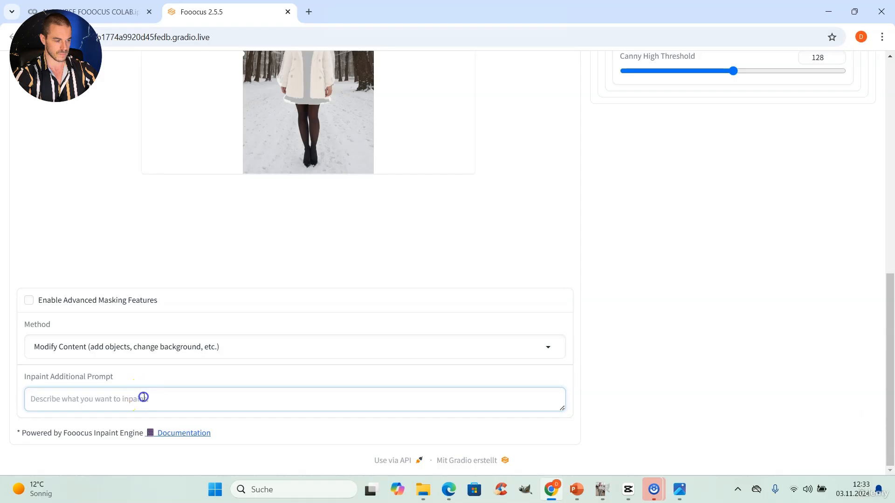
key("ctrl+v")
Return to the jacket image prompt to review its Stop At and Weight settings
left_click(141, 285)
scroll(144, 290, "up", 6)
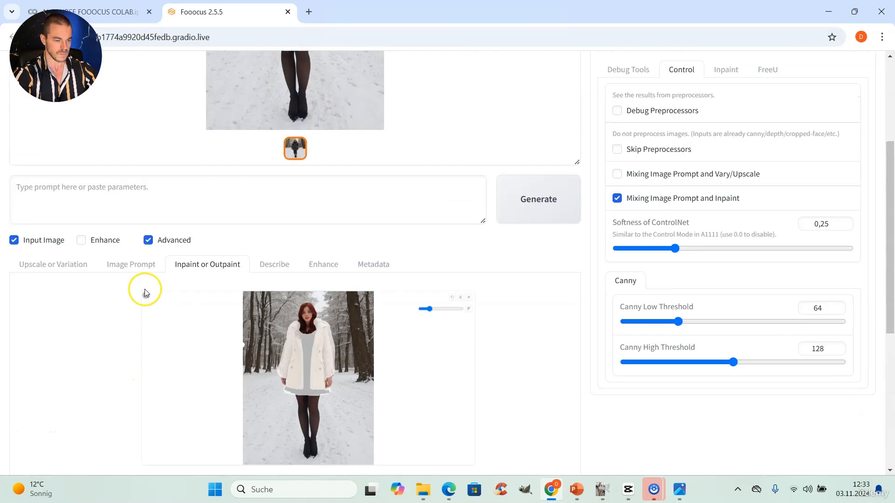
left_click(132, 264)
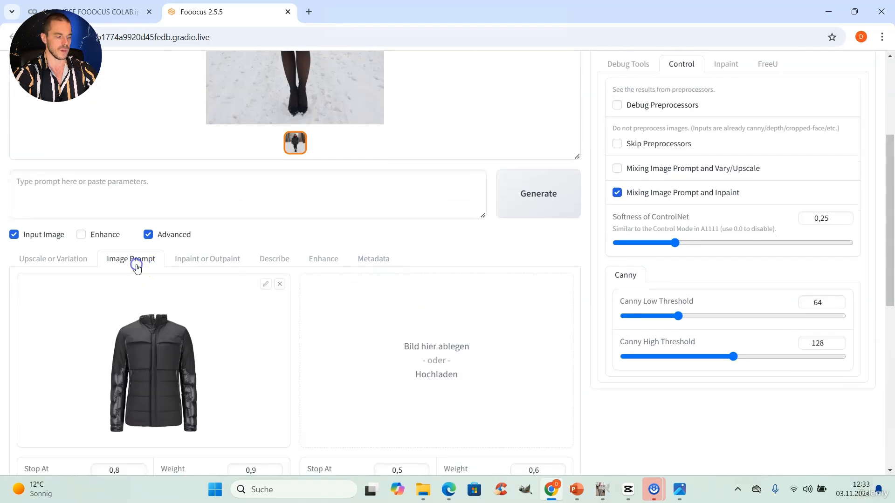
scroll(152, 307, "down", 3)
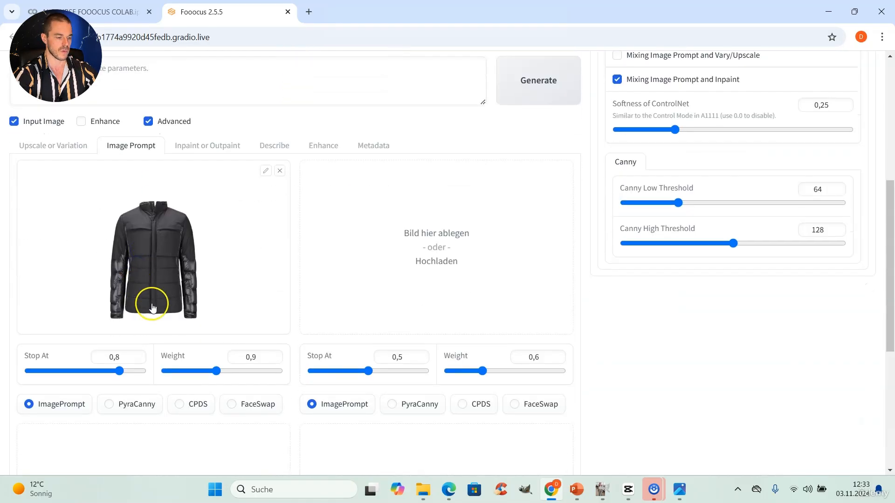
Set the jacket image prompt's Weight to 1,1 and generate a new inpainting result
double_click(252, 357)
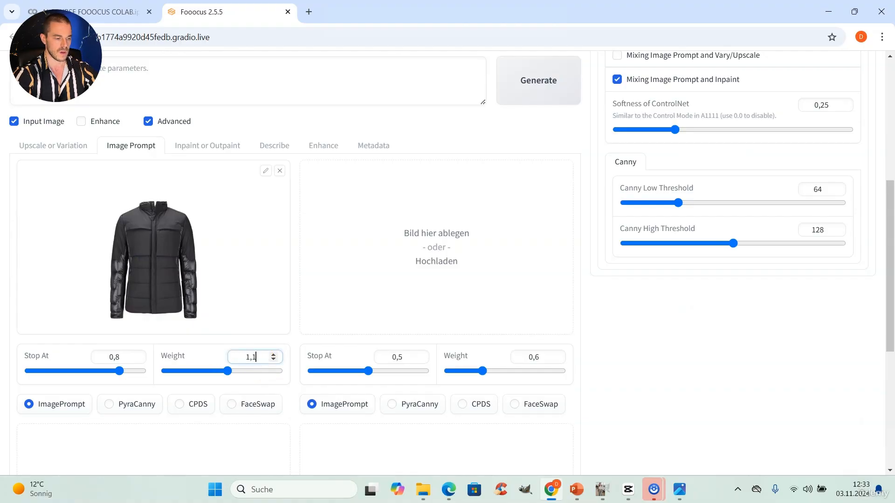
type("1,1")
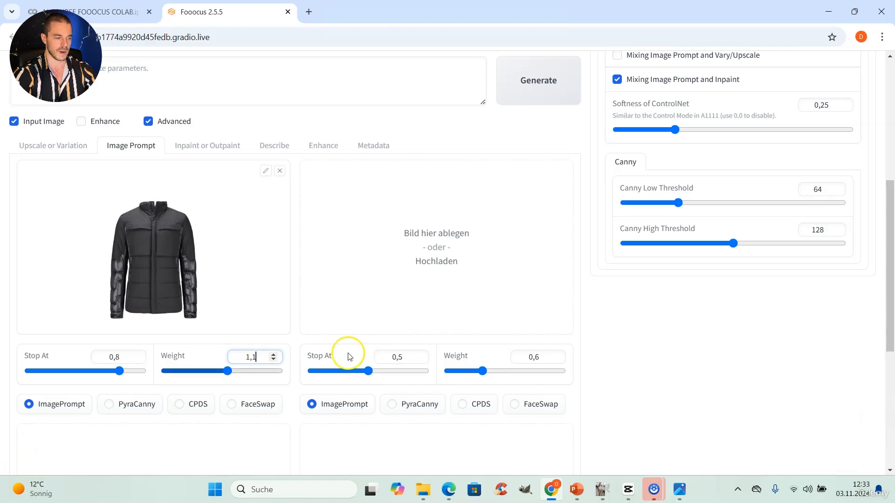
scroll(455, 312, "up", 3)
scroll(456, 312, "up", 4)
left_click(525, 320)
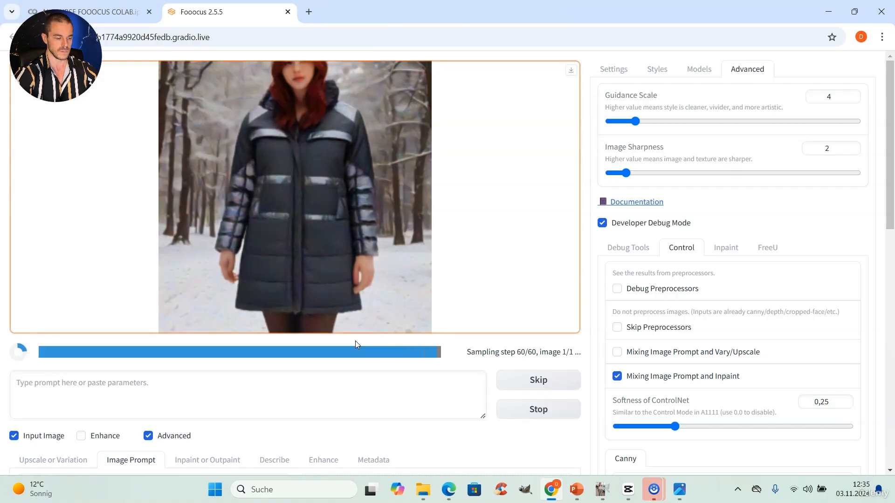
View the generated result at full size and close the viewer
left_click(403, 175)
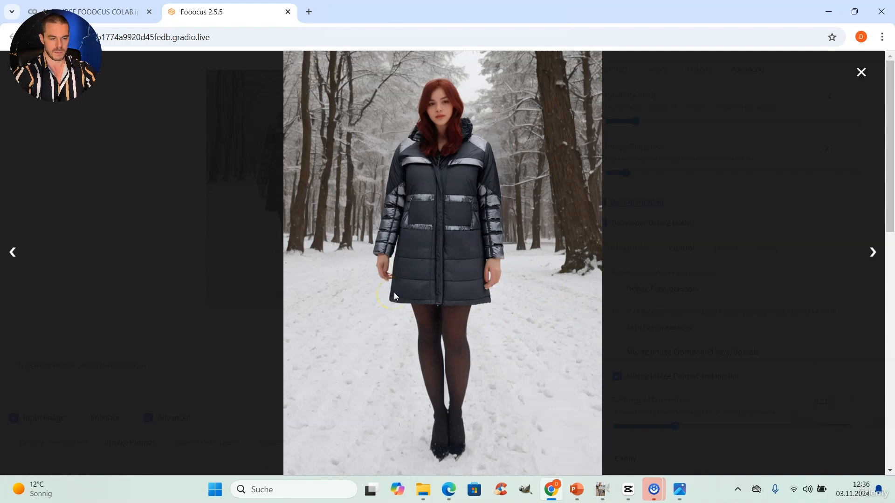
left_click(861, 72)
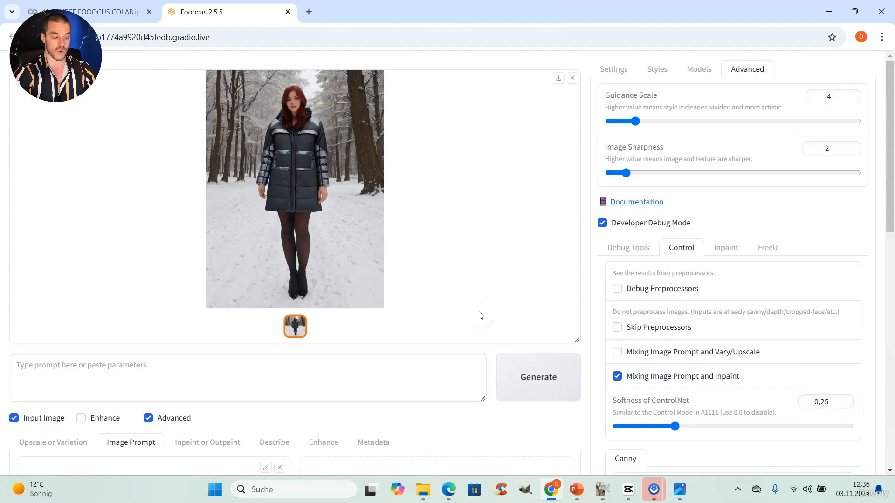
Set the jacket image prompt's Stop At value to 1
scroll(455, 255, "down", 5)
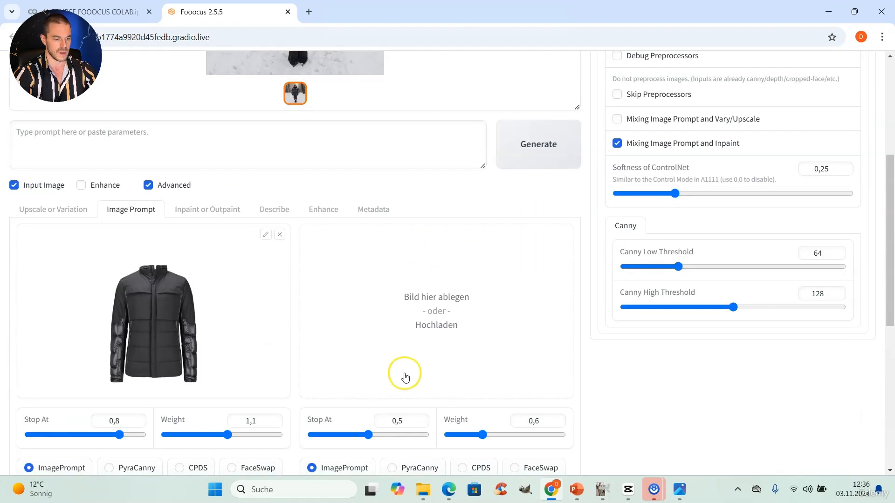
scroll(405, 377, "down", 2)
left_click(124, 303)
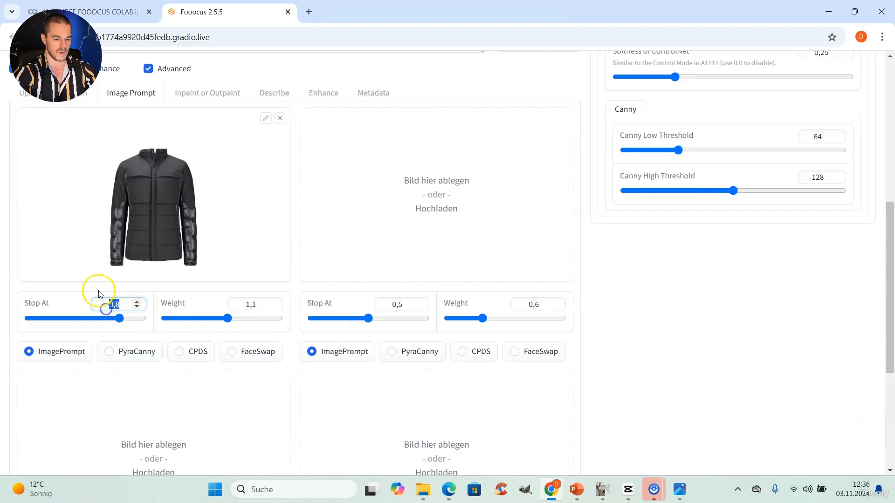
type("1")
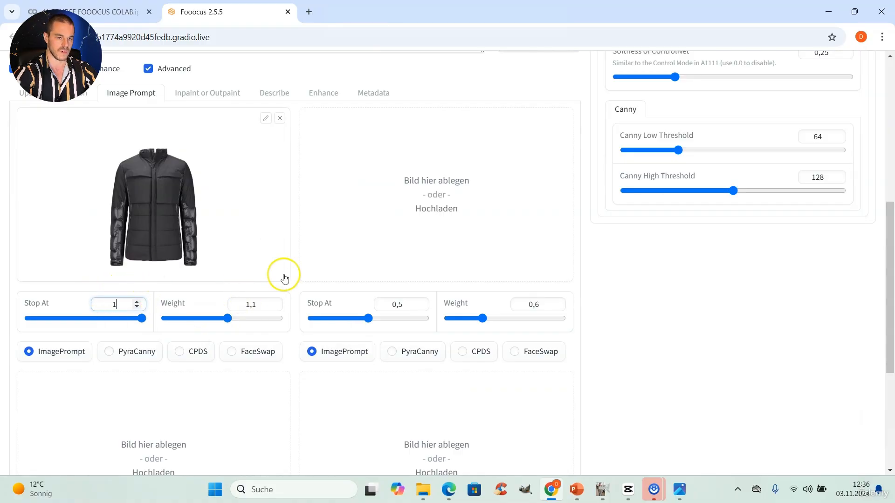
scroll(369, 196, "up", 5)
scroll(393, 226, "down", 4)
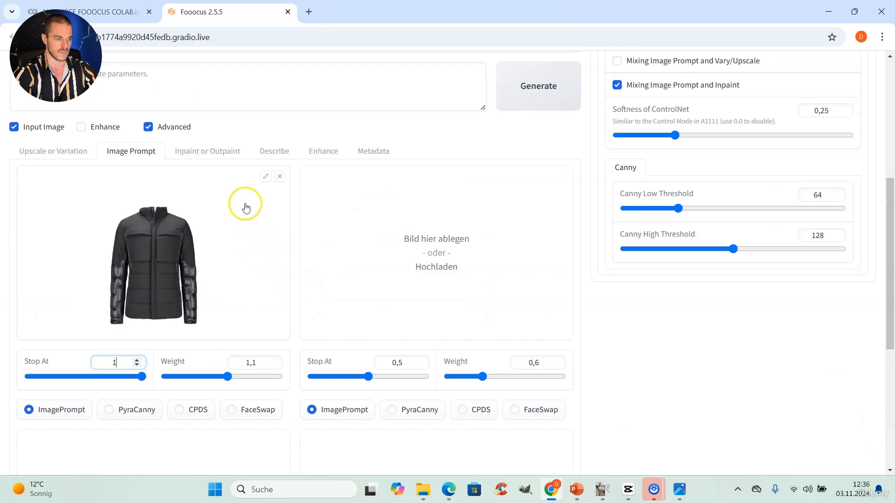
Switch the inpaint method back to Inpaint or Outpaint (default)
left_click(205, 152)
scroll(243, 298, "down", 4)
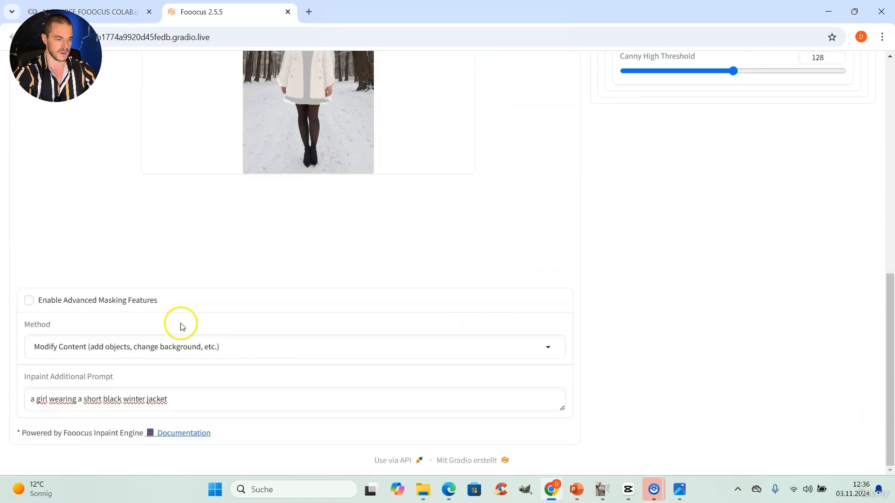
left_click(164, 344)
left_click(106, 284)
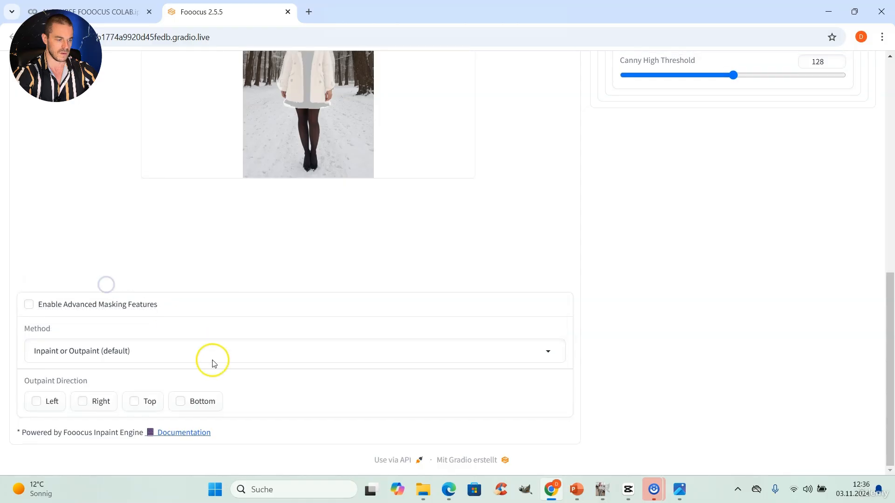
Paste the jacket description into the main prompt and generate a new result
scroll(224, 343, "up", 6)
left_click(185, 275)
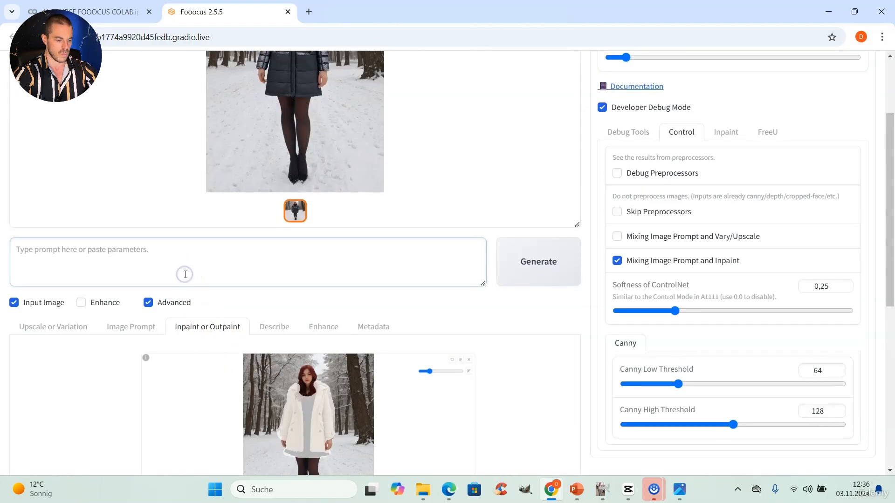
type("a girl wearing a short black winter jacket")
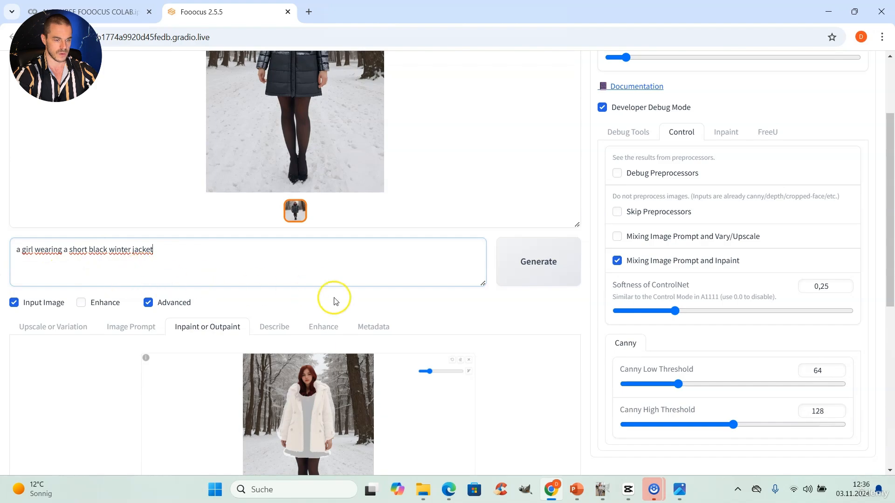
left_click(533, 267)
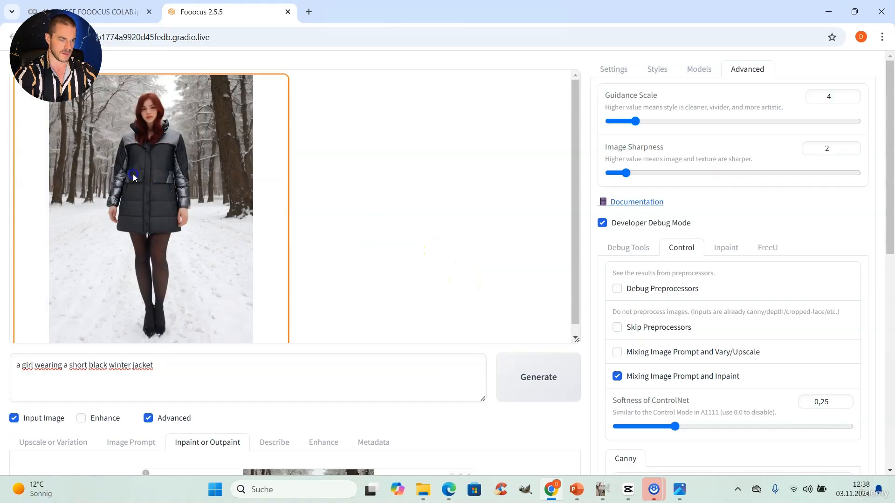
View the new result at full size, close it, and open the History Log from the settings
left_click(252, 179)
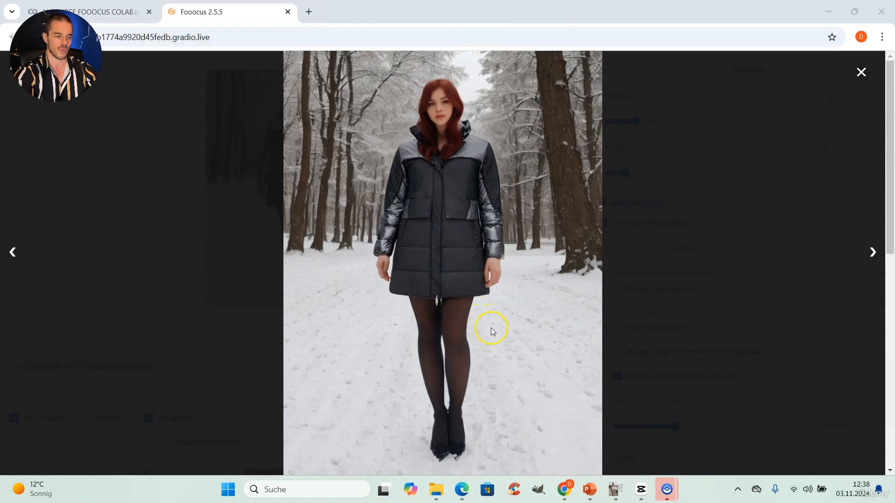
left_click(861, 72)
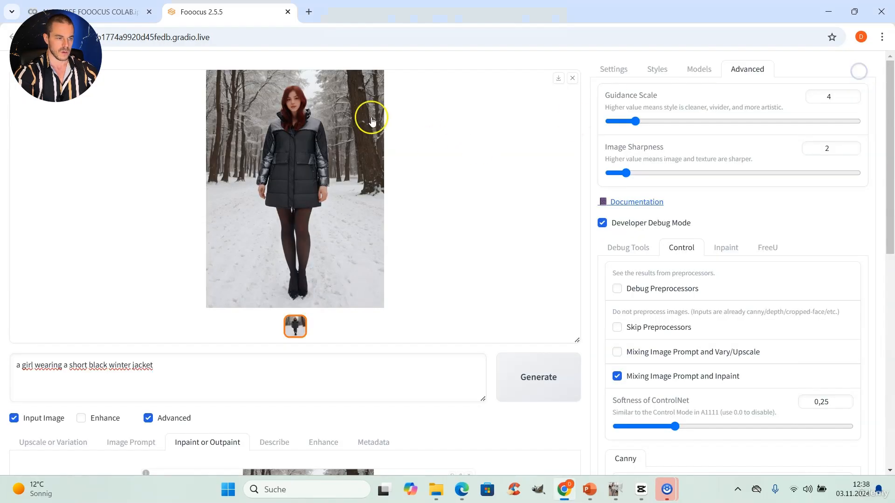
scroll(639, 323, "down", 5)
scroll(631, 326, "up", 5)
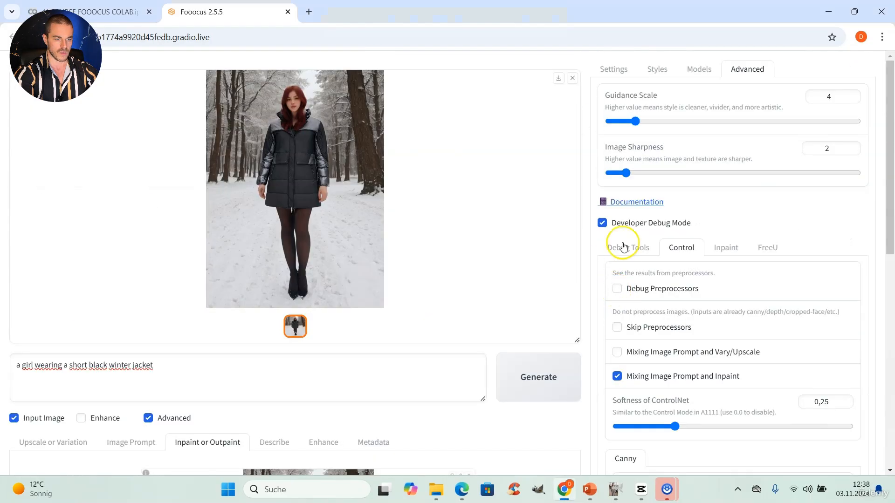
left_click(614, 71)
scroll(669, 215, "down", 5)
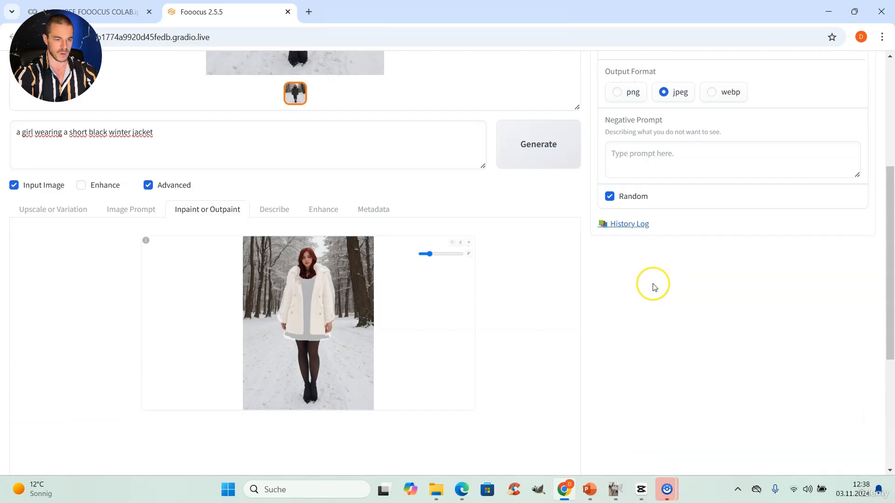
left_click(625, 224)
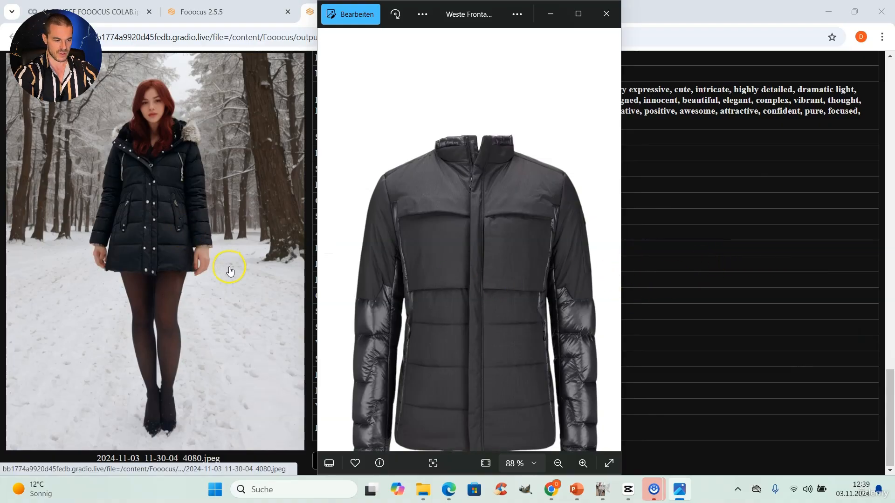
Scroll through the History Log images, comparing each result with the reference jacket photo
scroll(223, 278, "up", 2)
scroll(224, 278, "up", 7)
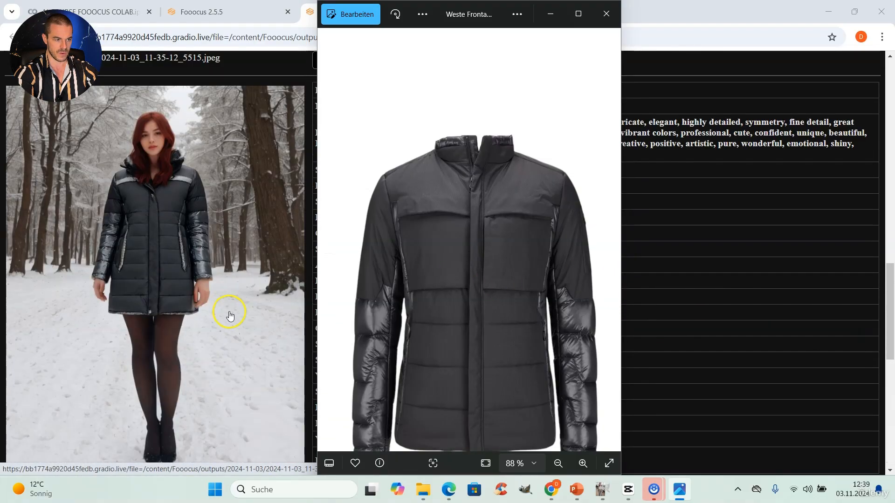
scroll(230, 316, "down", 1)
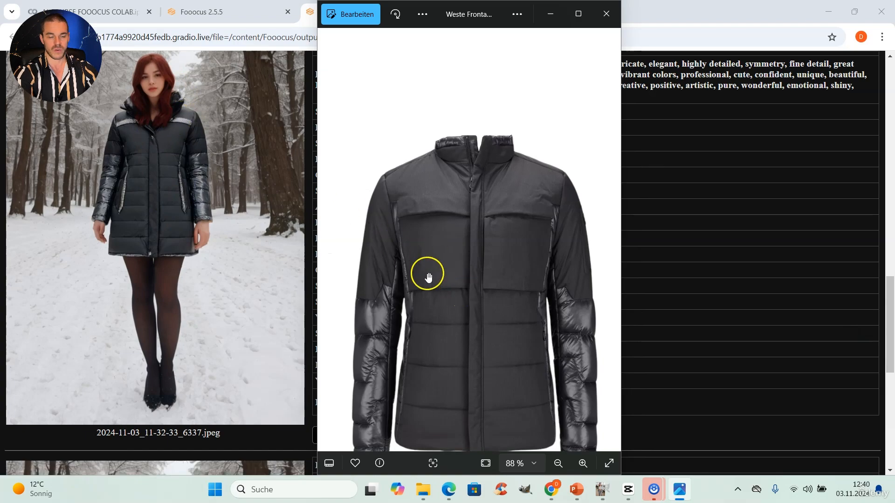
scroll(235, 279, "down", 5)
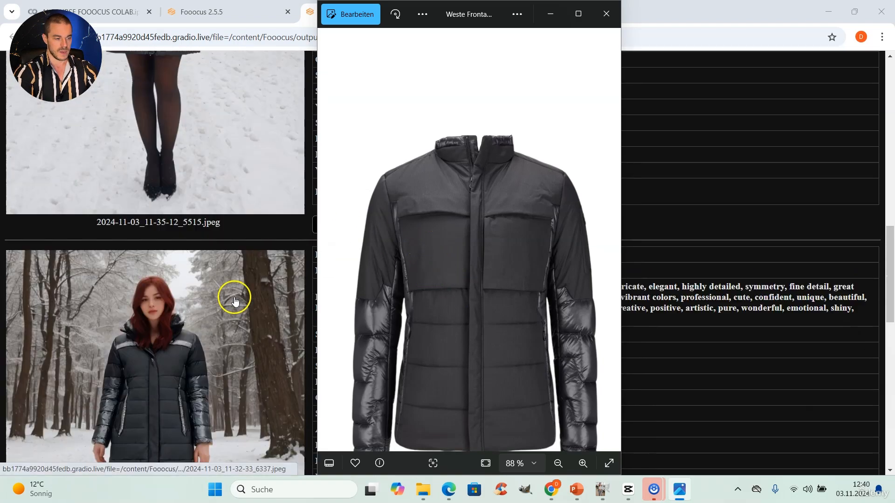
scroll(233, 307, "up", 4)
scroll(219, 224, "down", 8)
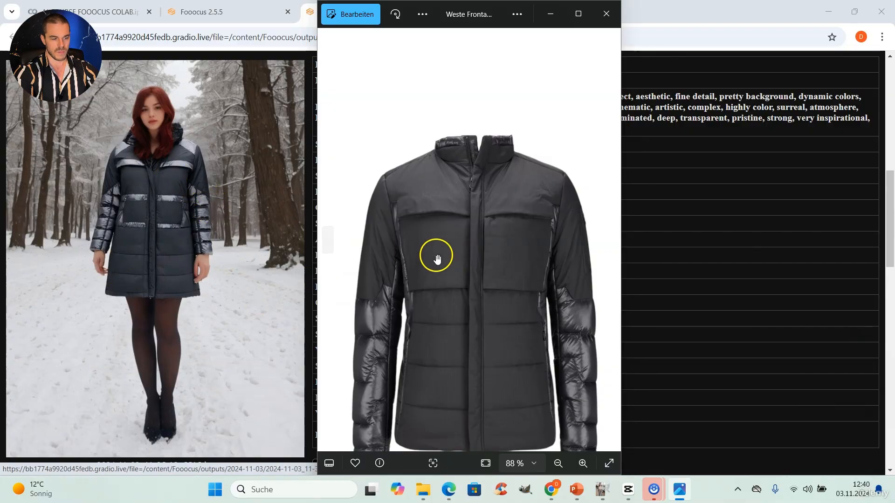
scroll(295, 279, "down", 9)
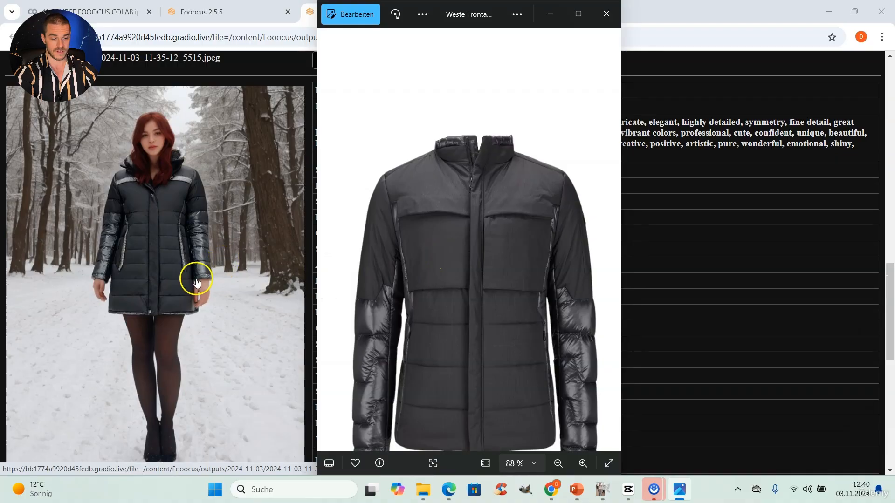
scroll(193, 277, "up", 8)
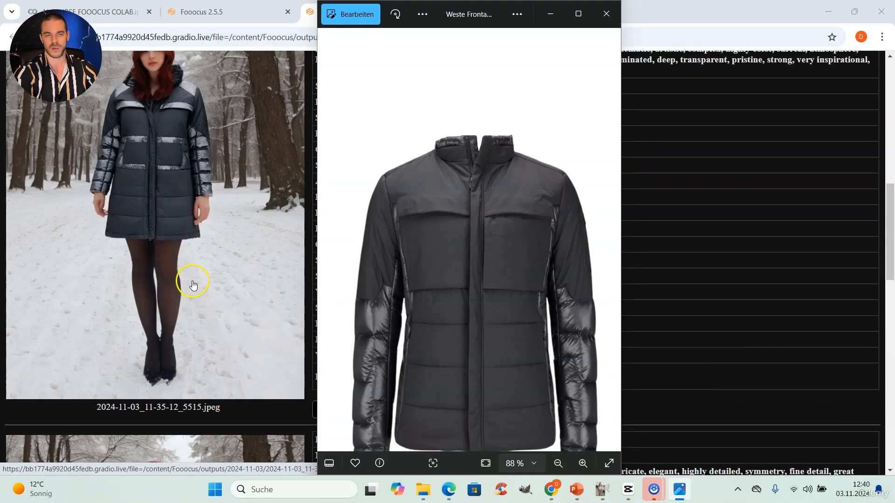
scroll(186, 286, "up", 10)
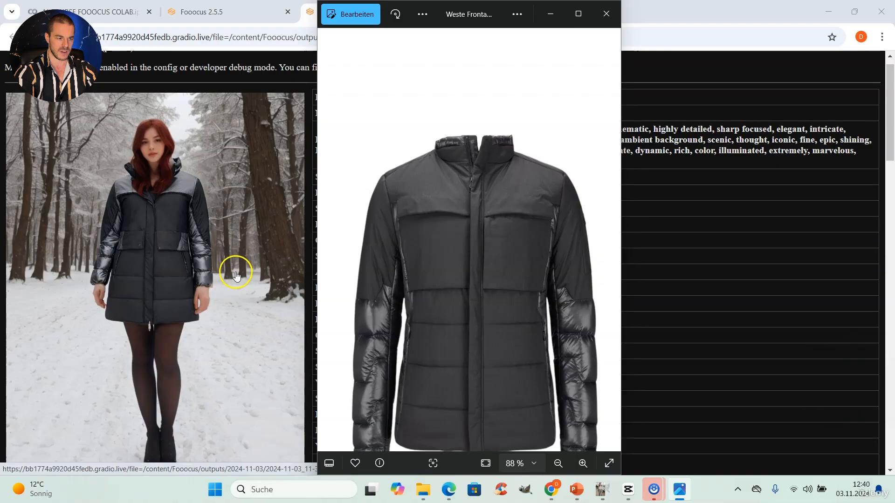
scroll(214, 286, "down", 12)
scroll(210, 292, "down", 9)
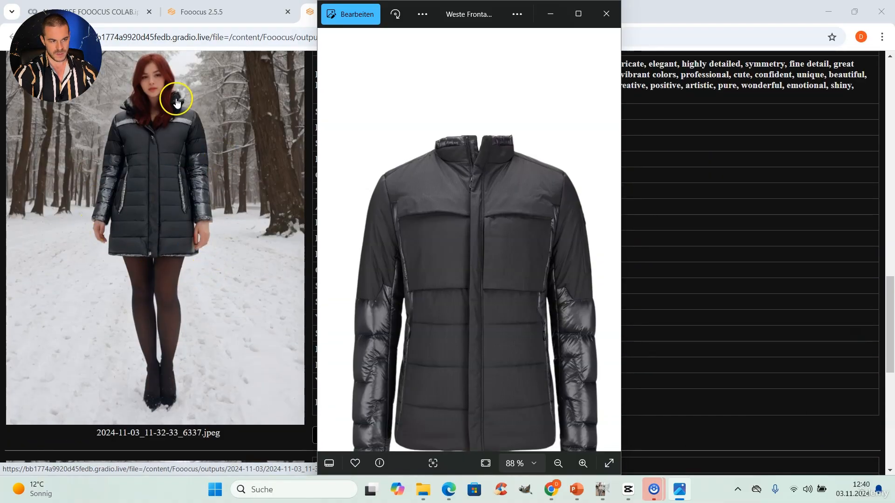
scroll(658, 169, "up", 1)
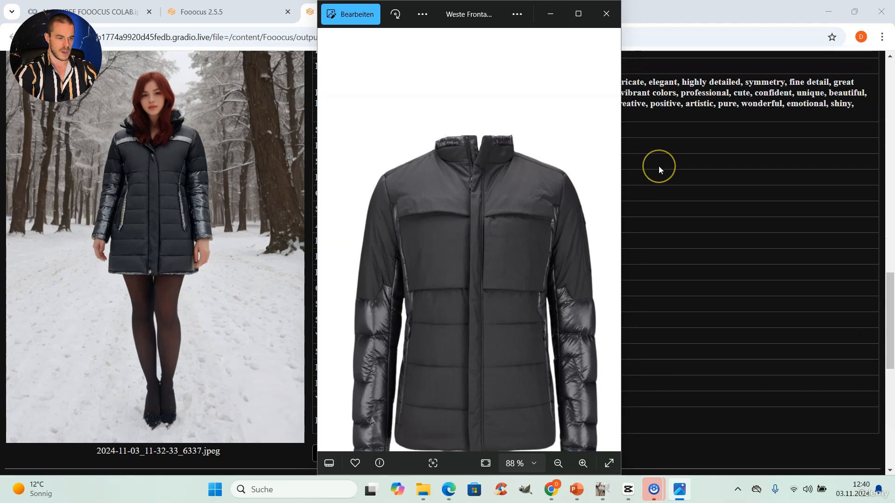